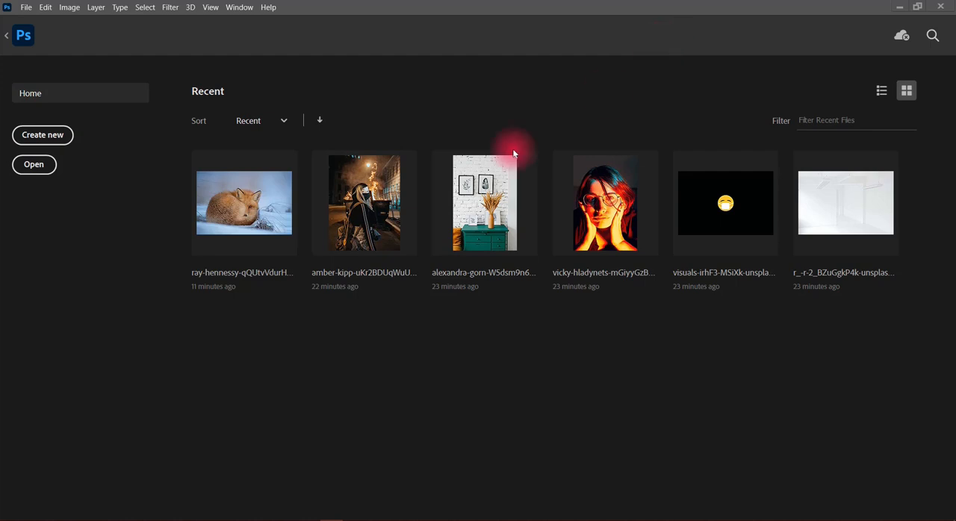
Leave the home screen and return to the open brick-wall photo with the framed pictures.
left_click(24, 45)
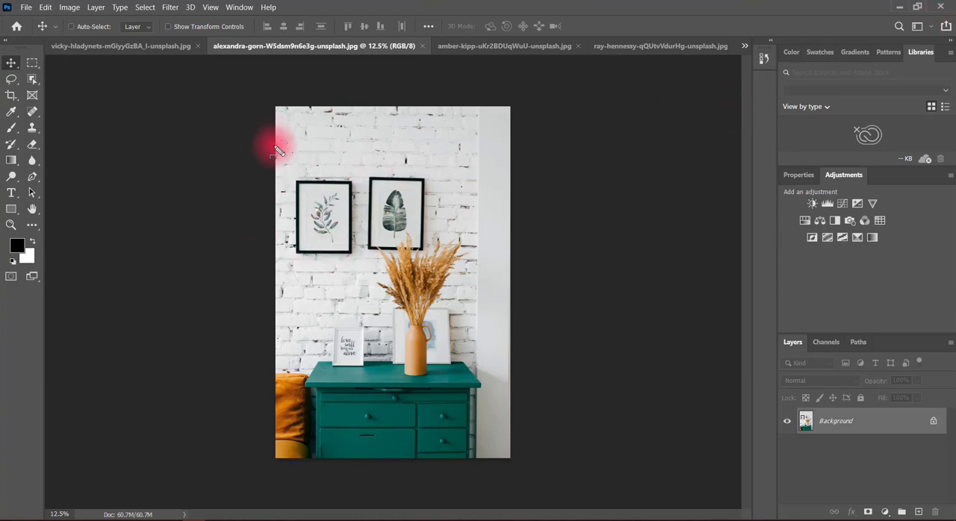
left_click_drag(325, 224, 361, 269)
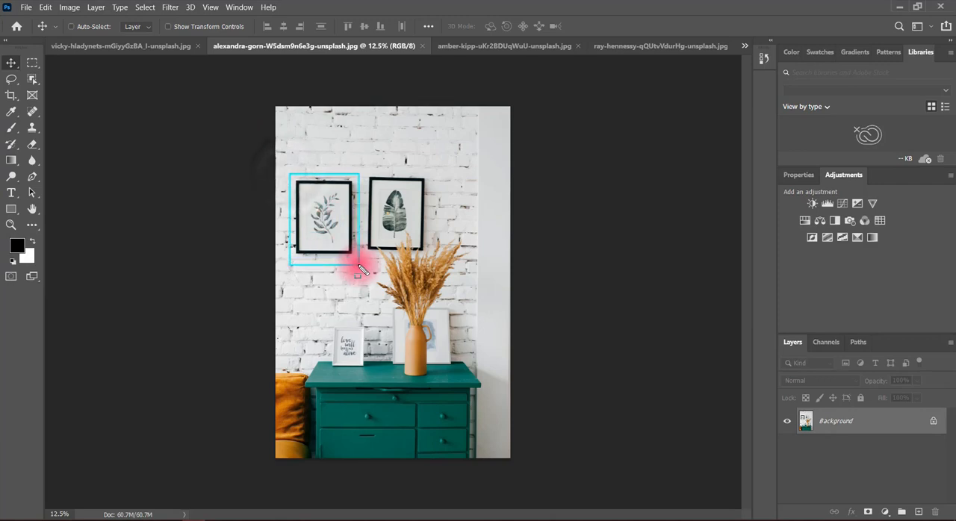
key("ctrl+z")
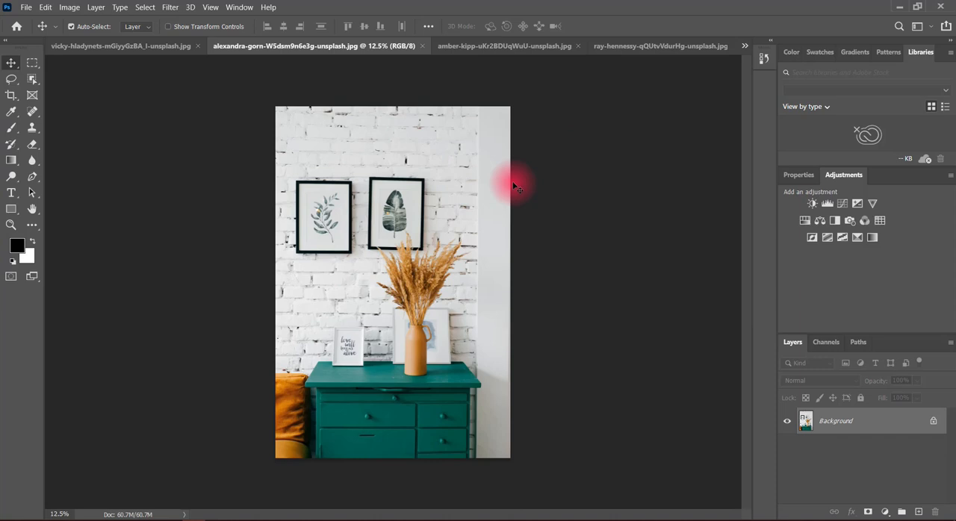
Switch to the sleeping fox photo, select its entire canvas and copy it.
left_click(501, 47)
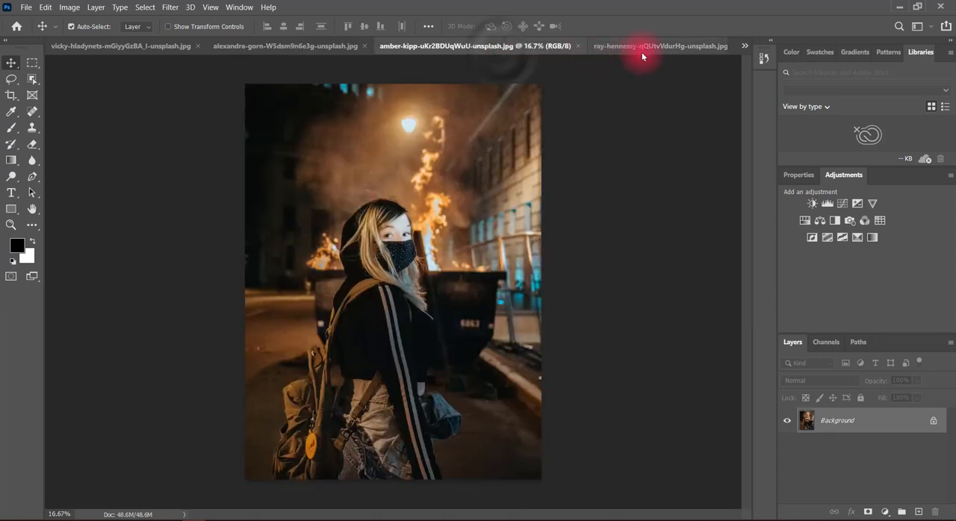
left_click(642, 46)
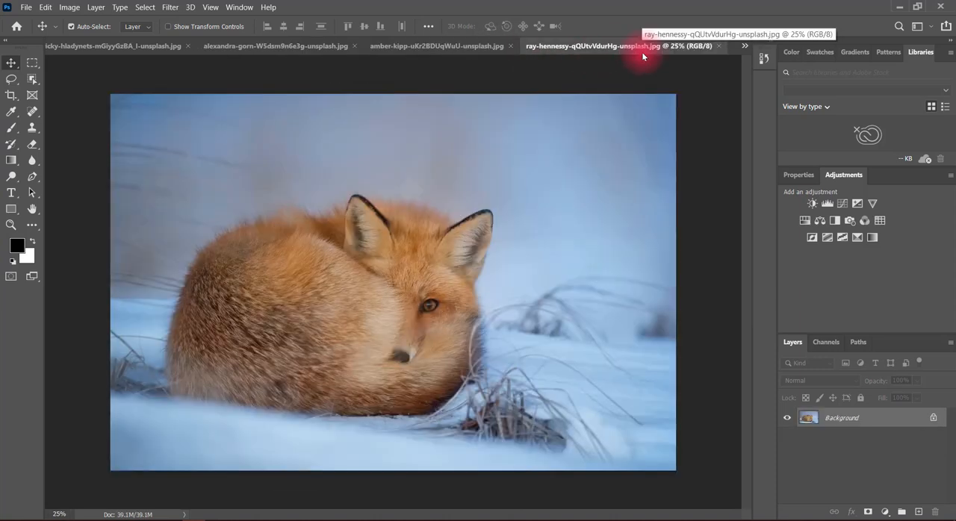
key("ctrl+a")
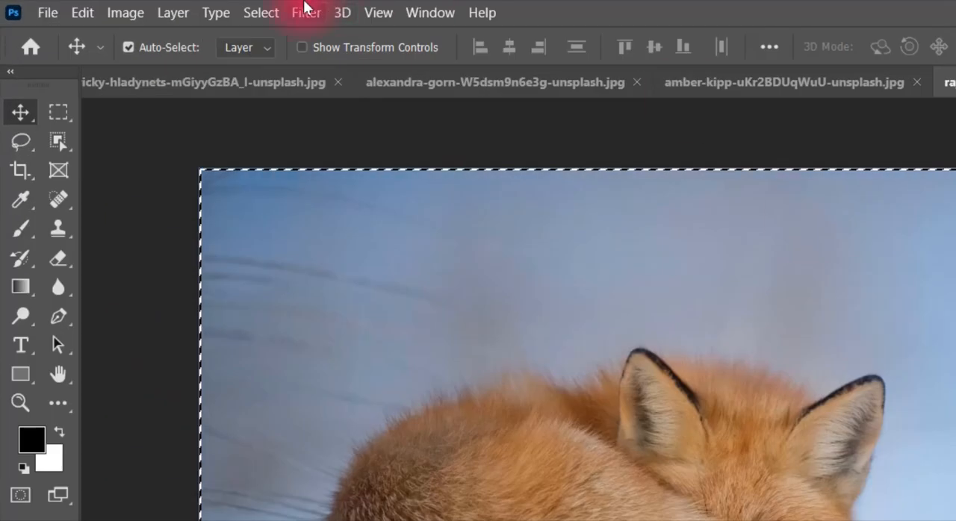
left_click(83, 12)
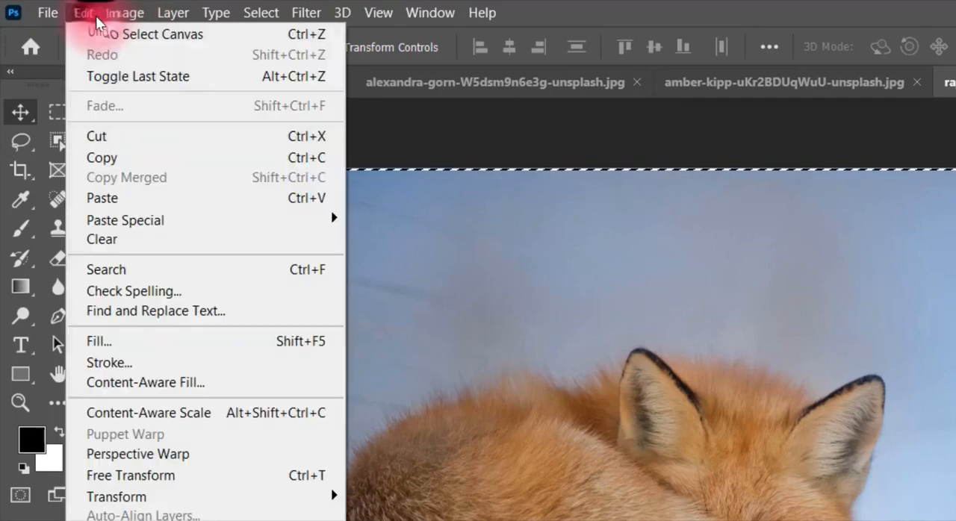
left_click(112, 159)
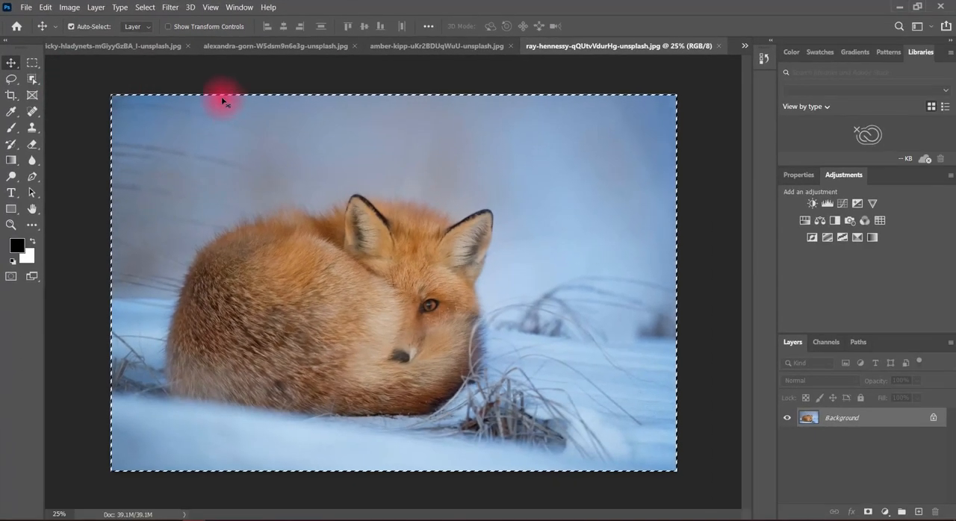
In the brick-wall photo, unlock the Background layer and add an empty layer above it, keeping the photo layer selected.
left_click(246, 46)
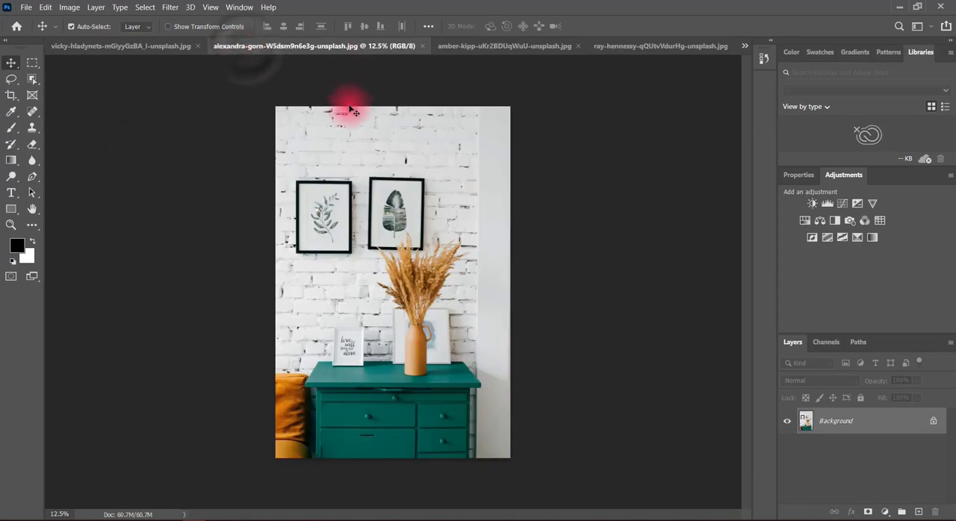
left_click(657, 46)
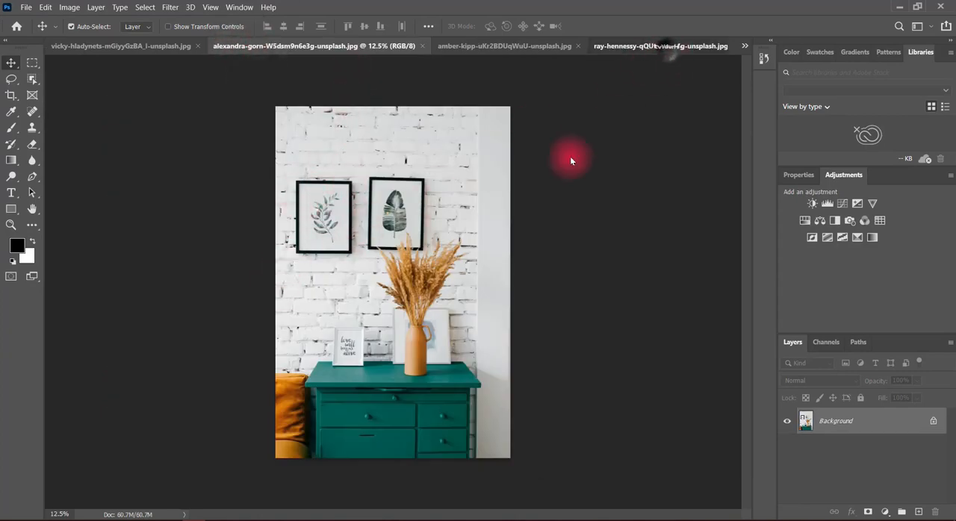
left_click(221, 46)
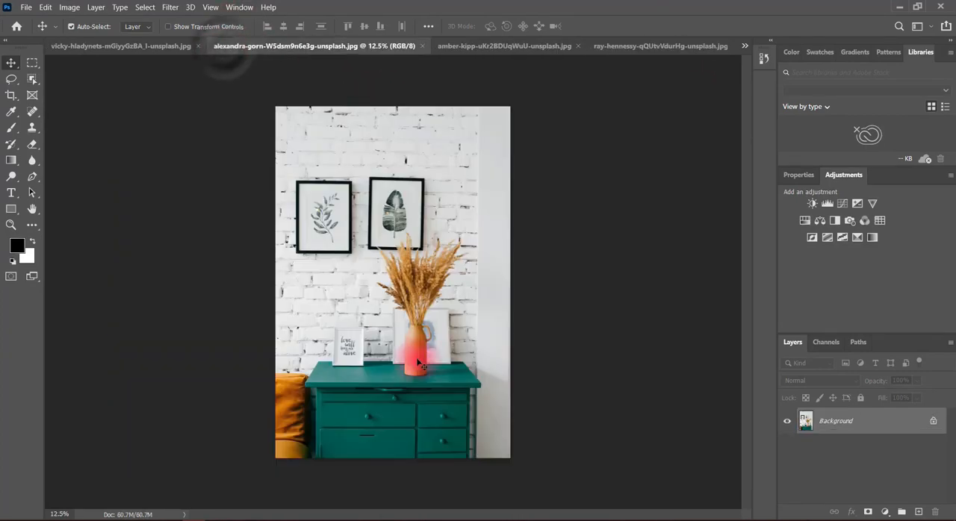
left_click(166, 10)
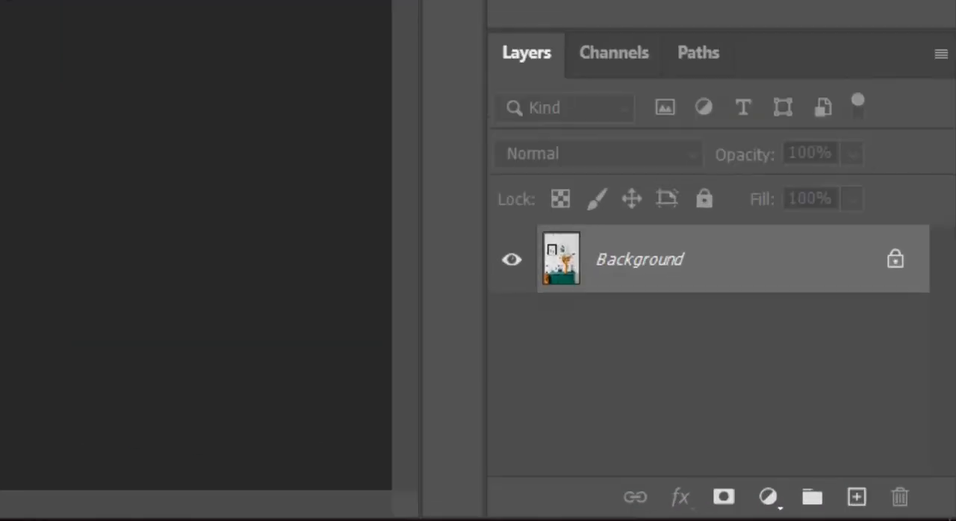
left_click(901, 265)
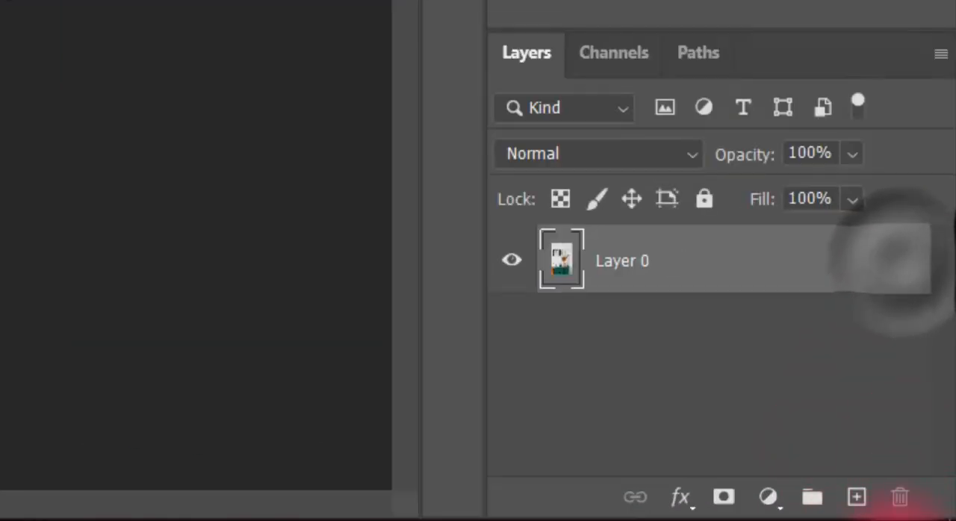
left_click(856, 496)
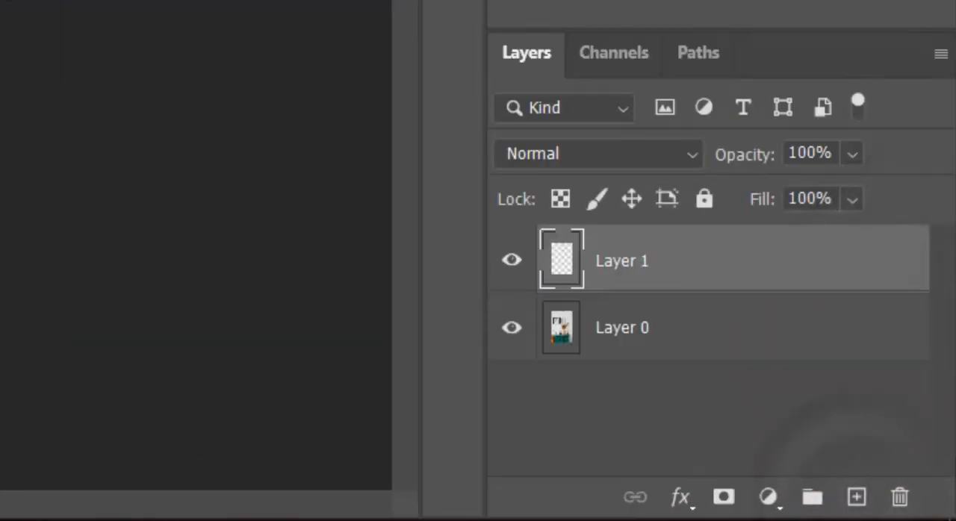
left_click(714, 336)
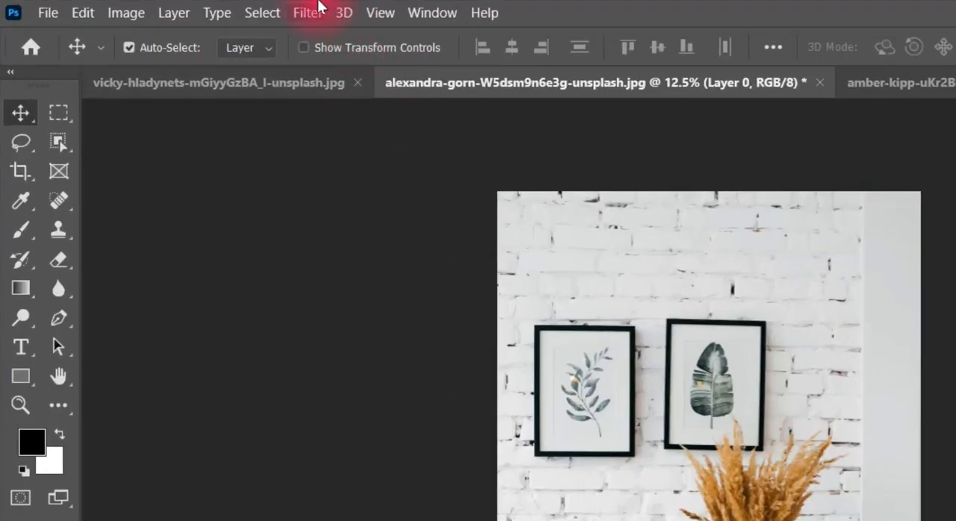
Open the Vanishing Point filter and create a perspective plane on the four corners of the left black picture frame.
left_click(171, 7)
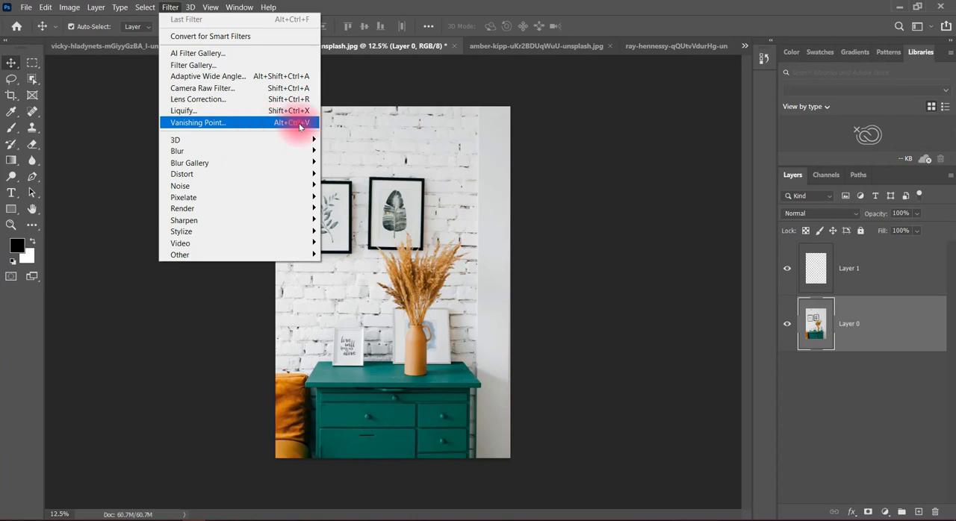
left_click(299, 122)
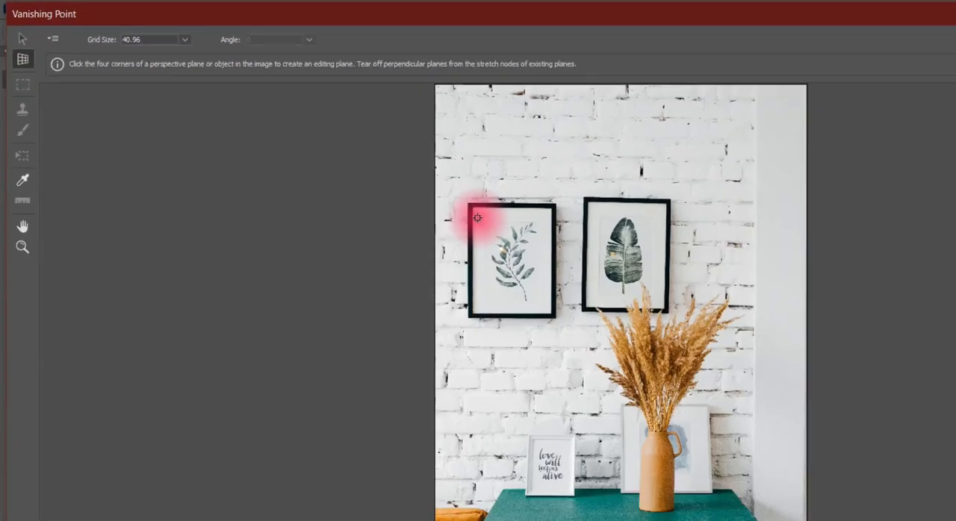
scroll(477, 218, "up", 3)
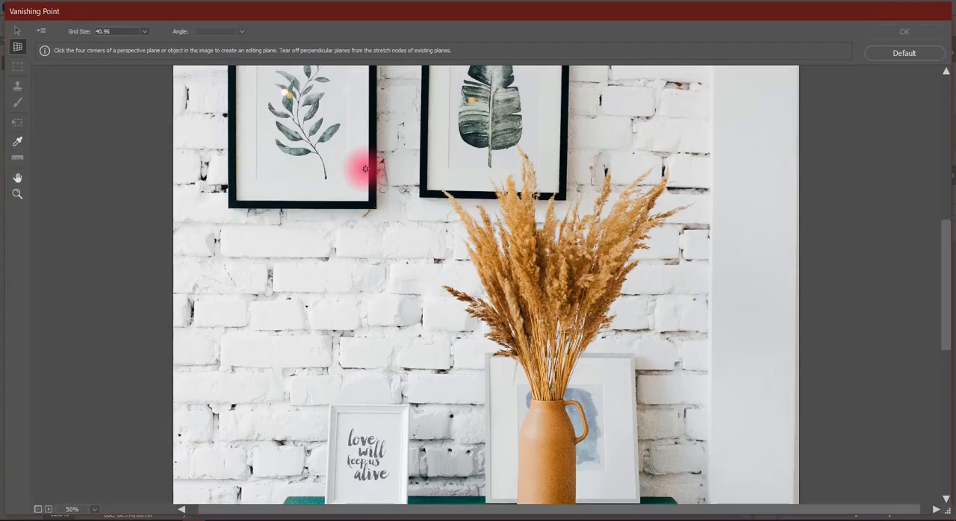
scroll(365, 168, "up", 2)
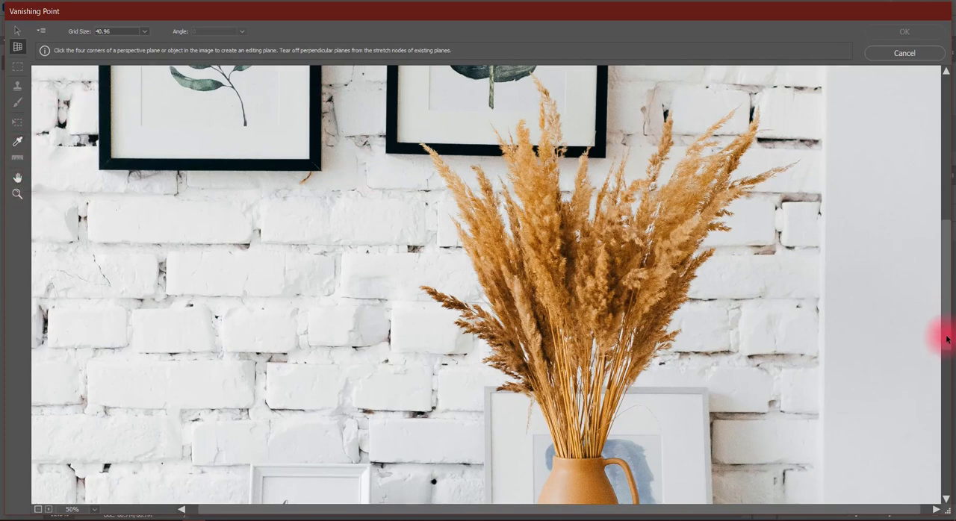
left_click_drag(950, 304, 947, 252)
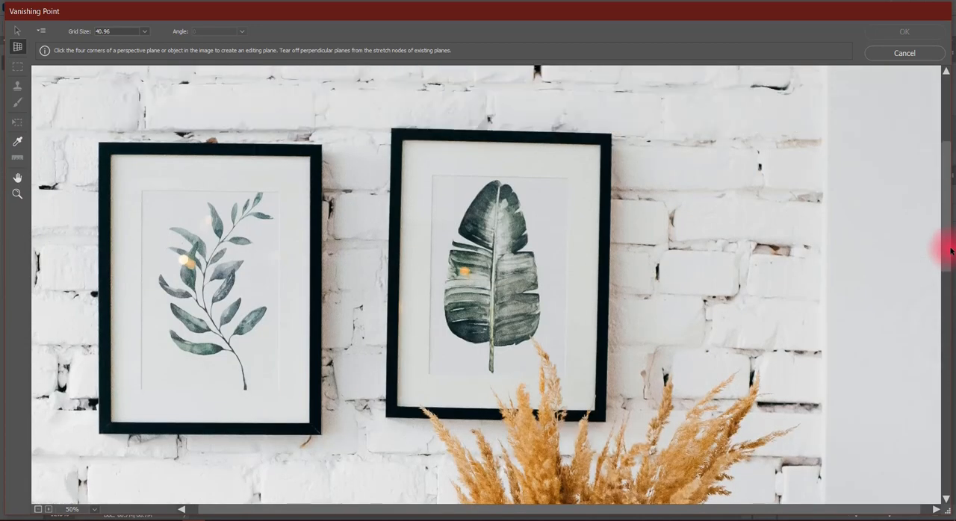
left_click(110, 157)
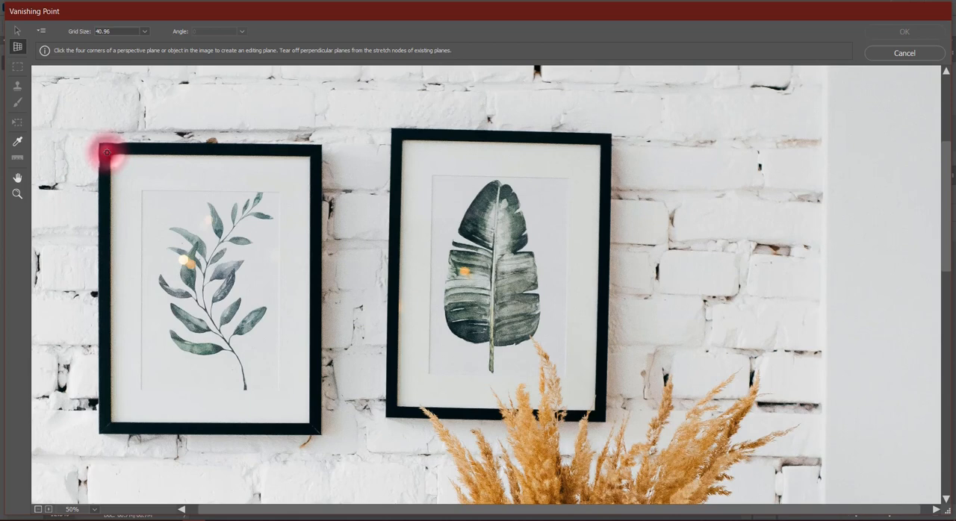
left_click(107, 152)
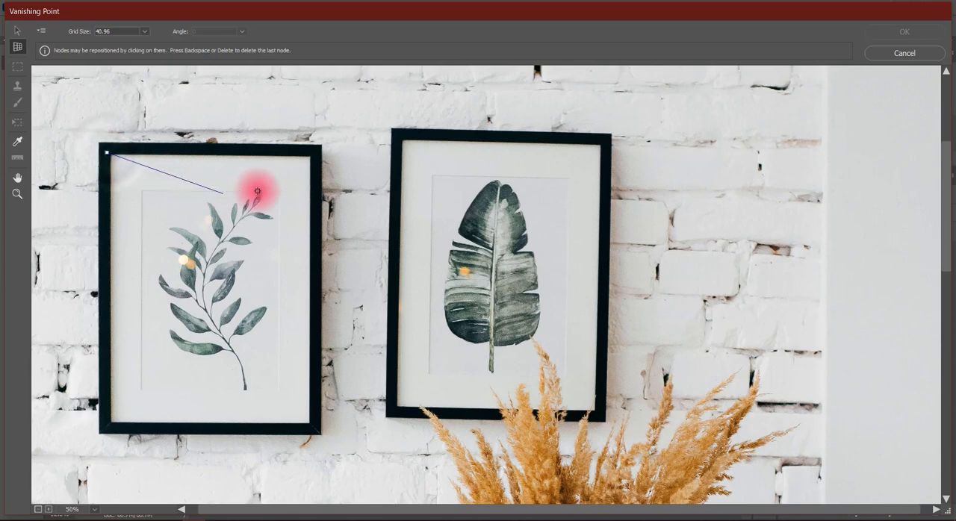
left_click(312, 155)
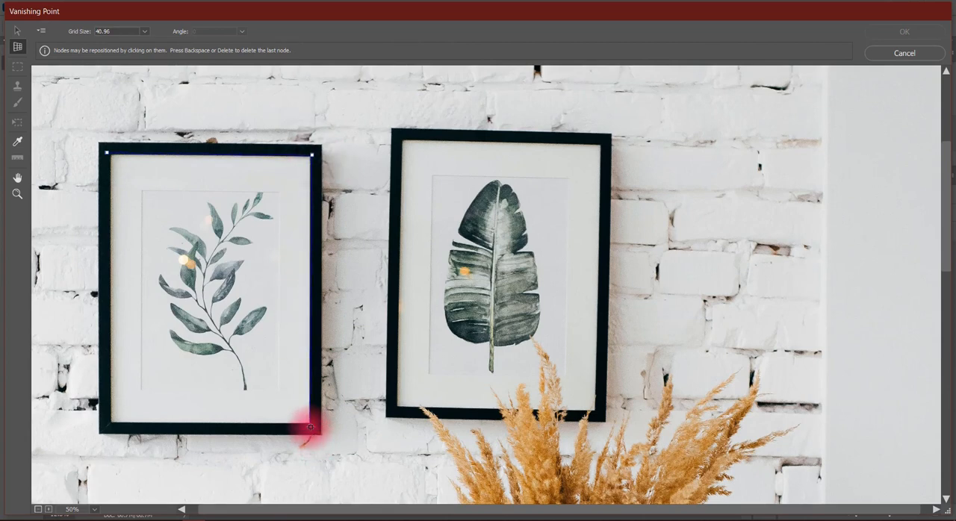
left_click(311, 427)
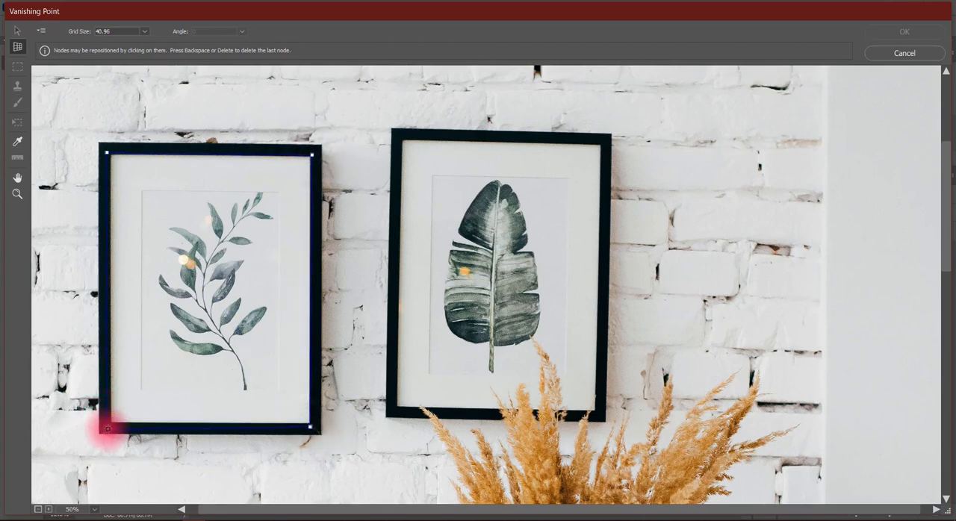
left_click(107, 428)
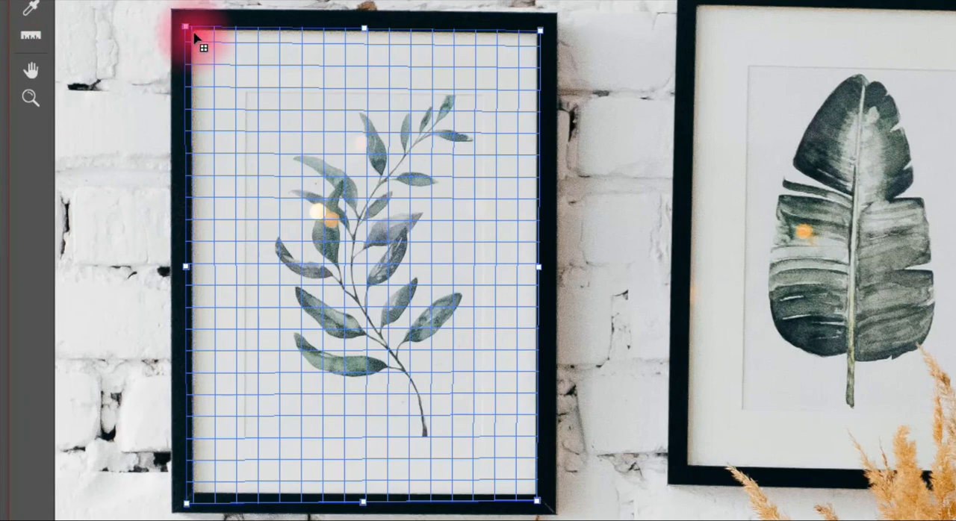
Try stretching the perspective plane's left corners out past the frame and beyond the photo's edge.
left_click_drag(188, 31, 42, 44)
key("ctrl+minus")
key("ctrl+minus")
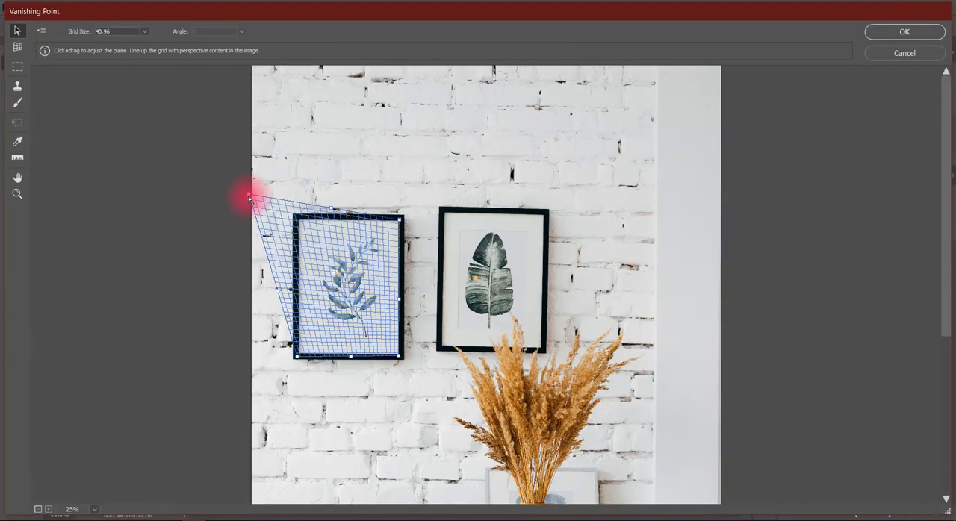
left_click_drag(250, 198, 165, 200)
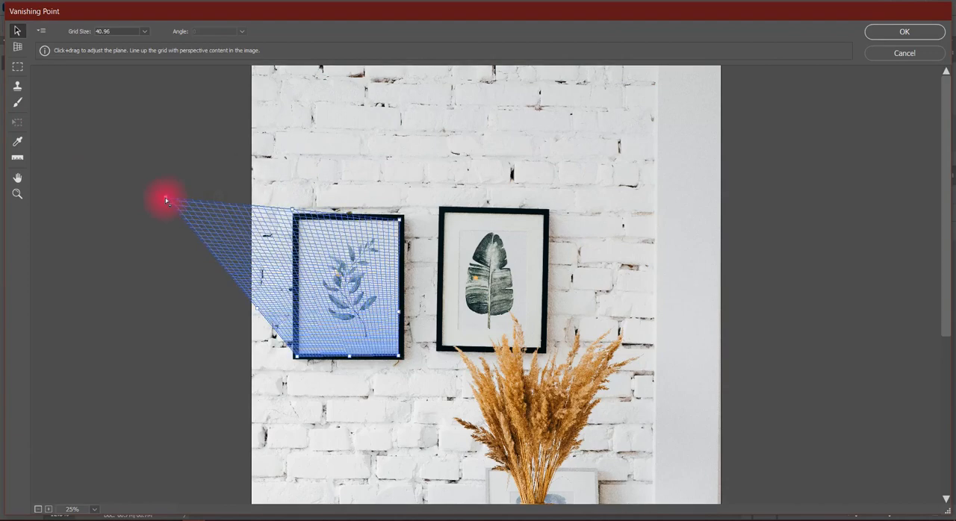
left_click_drag(294, 358, 258, 458)
left_click_drag(166, 197, 105, 191)
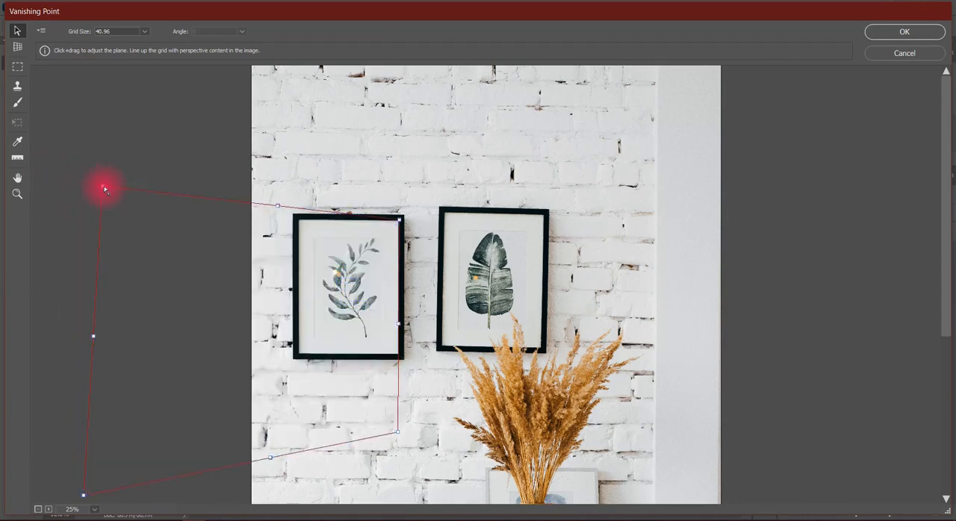
Undo the corner changes until the perspective plane fits the left picture frame again.
key("ctrl+z")
key("ctrl+z")
key("ctrl+z")
key("ctrl+z")
key("ctrl+z")
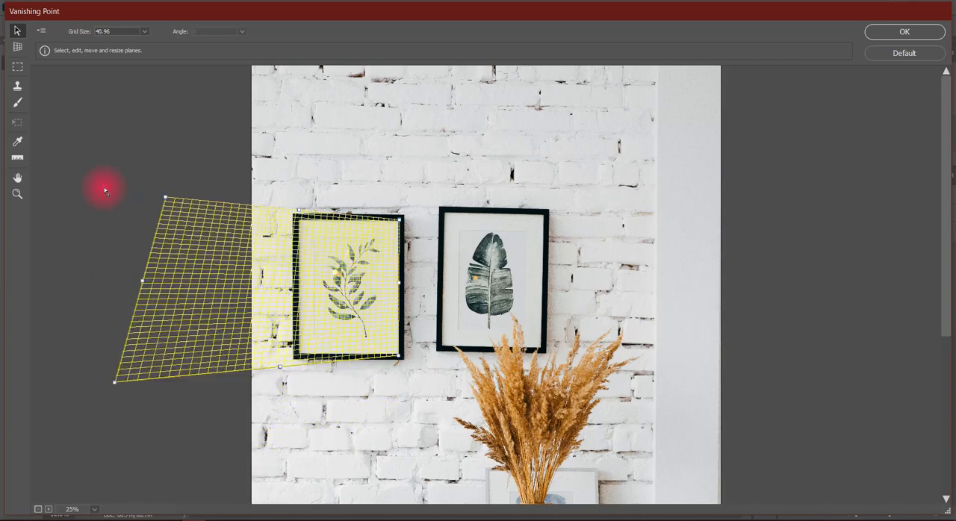
key("alt")
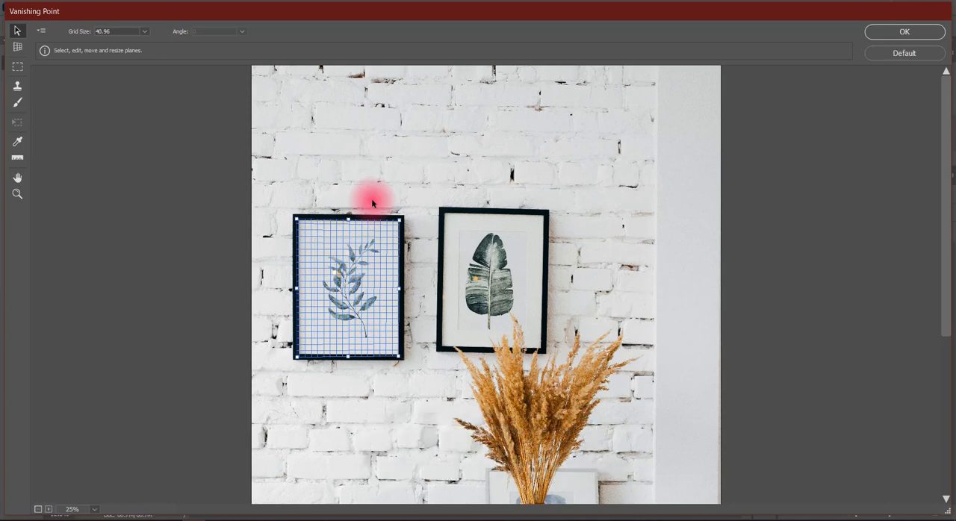
Paste the copied fox photo into Vanishing Point and scale it down with the Transform tool to roughly the frame's width.
key("ctrl+v")
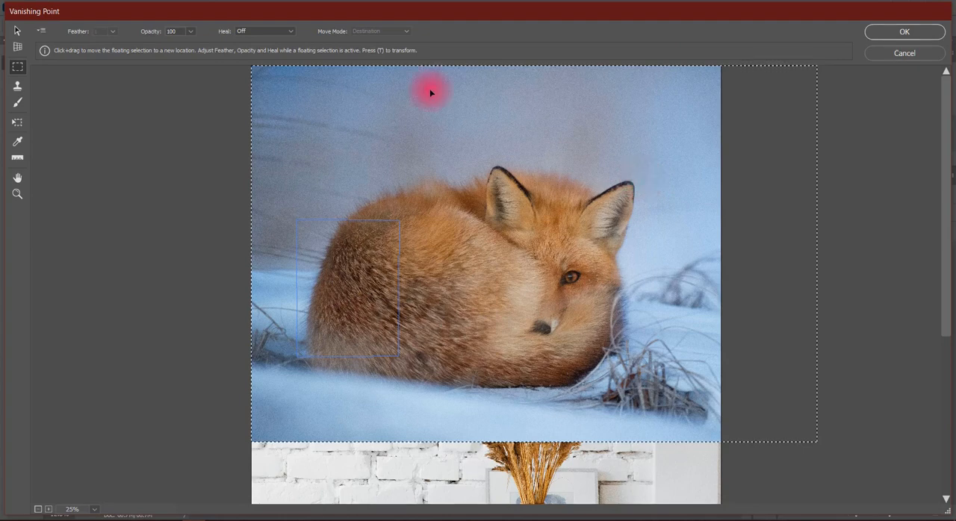
left_click(17, 125)
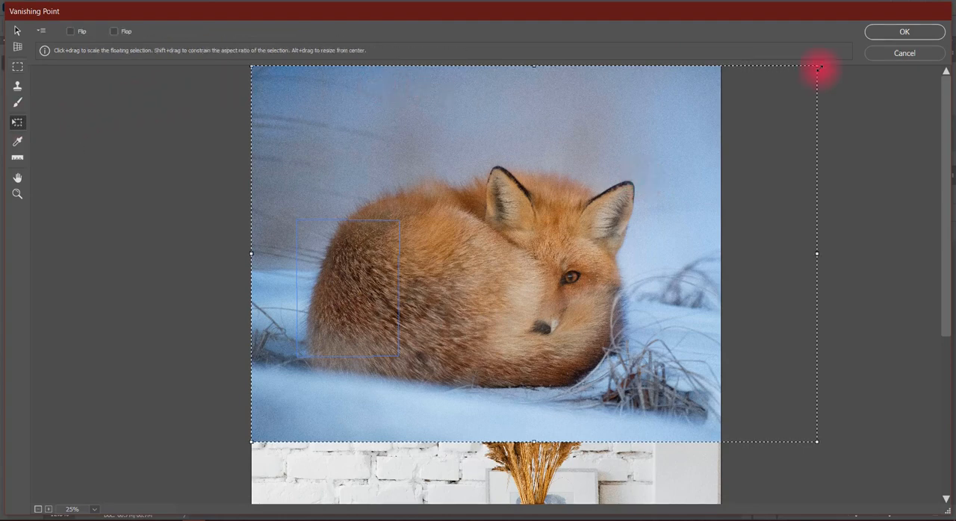
left_click_drag(819, 68, 589, 159)
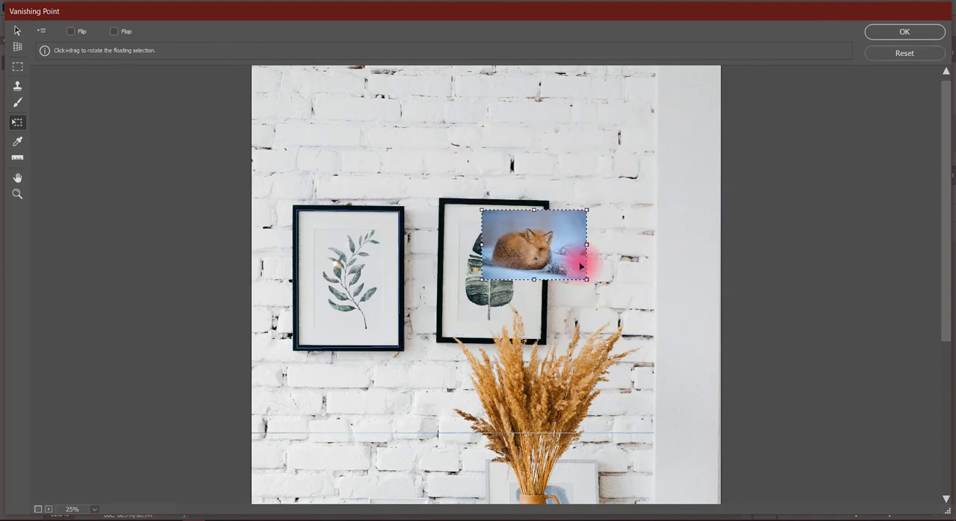
Move the fox photo onto the left frame's perspective plane and enlarge it to fill the whole frame.
left_click_drag(551, 246, 364, 274)
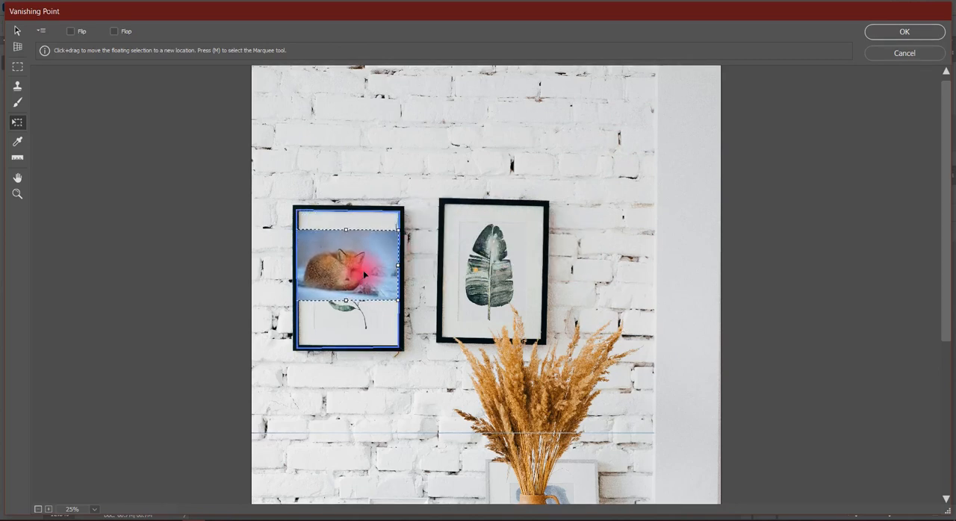
left_click_drag(347, 230, 433, 214)
key("alt+shift")
left_click_drag(346, 303, 386, 307)
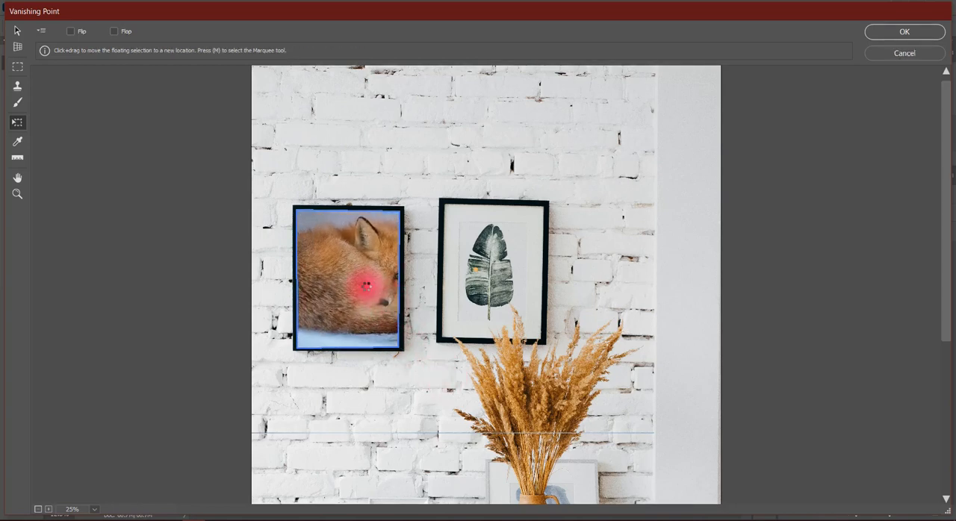
Adjust the fox photo inside the left frame so the fox's ears, eye and nose show.
mouse_move(366, 290)
left_mouse_down()
mouse_move(348, 353)
mouse_move(383, 214)
mouse_move(363, 286)
left_mouse_up()
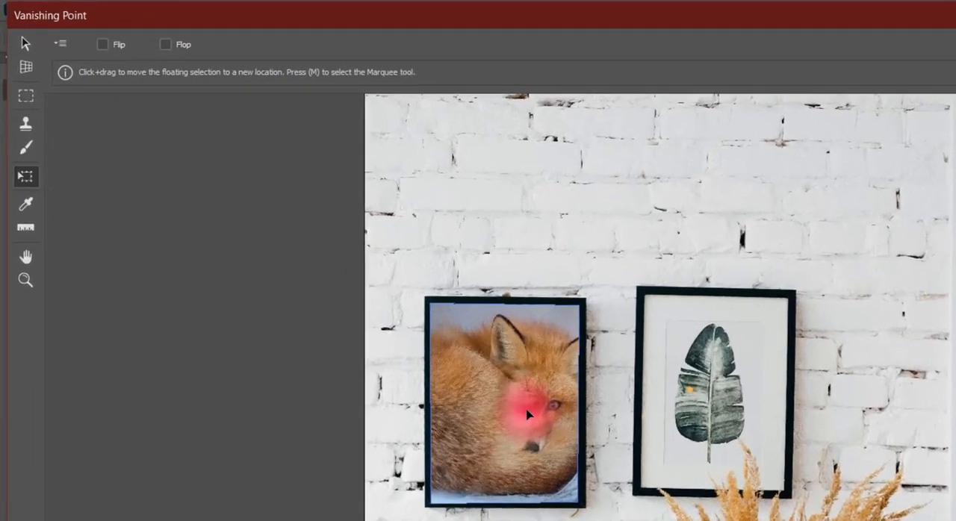
left_click_drag(526, 415, 524, 404)
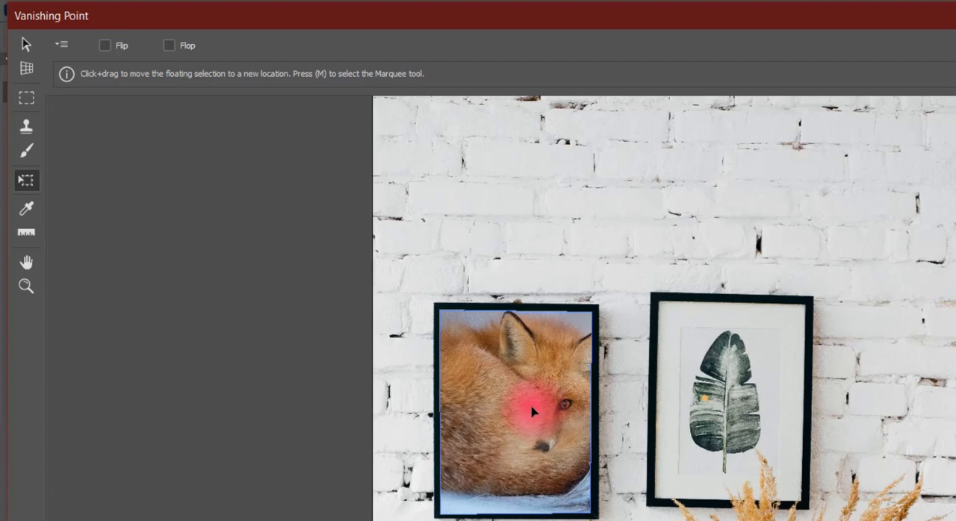
left_click_drag(532, 412, 532, 411)
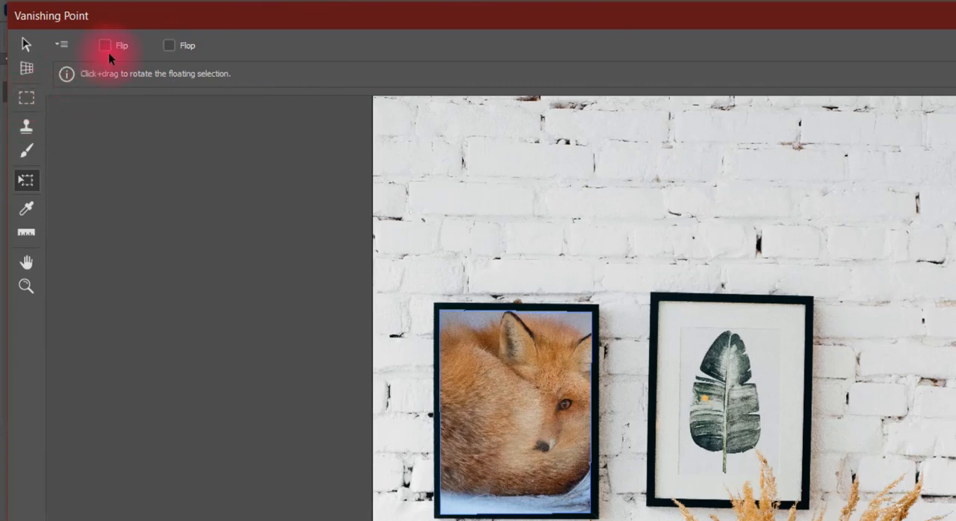
Mirror the fox photo in the left frame with the Transform tool's Flip option.
key("ctrl+2")
left_click_drag(90, 28, 138, 62)
key("c")
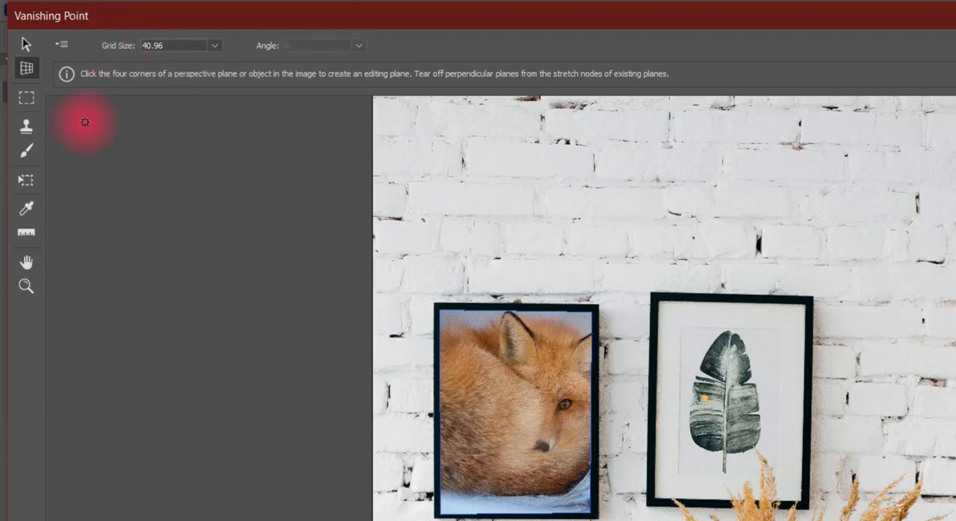
left_click(27, 180)
left_click(104, 45)
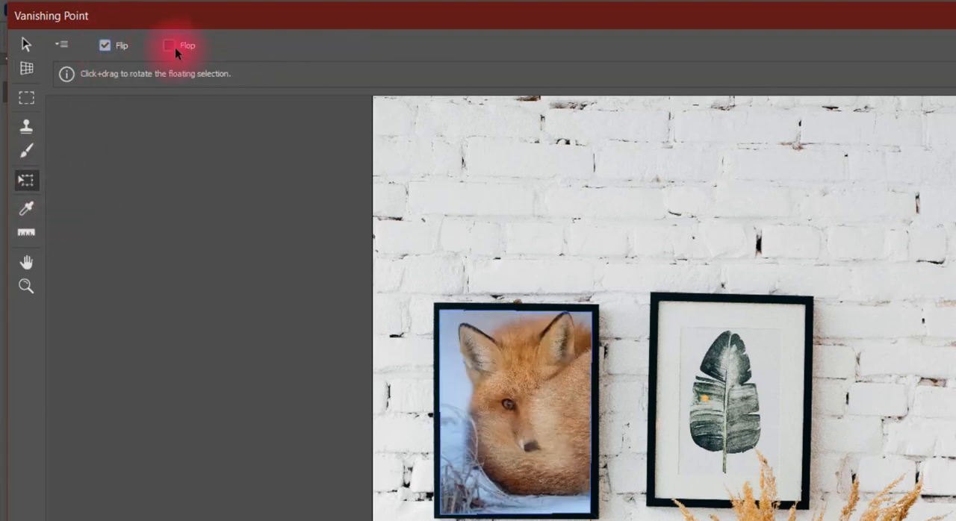
Try the Flop option on the fox photo and turn both Flop and Flip off again.
key("ctrl+2")
left_click_drag(158, 34, 211, 57)
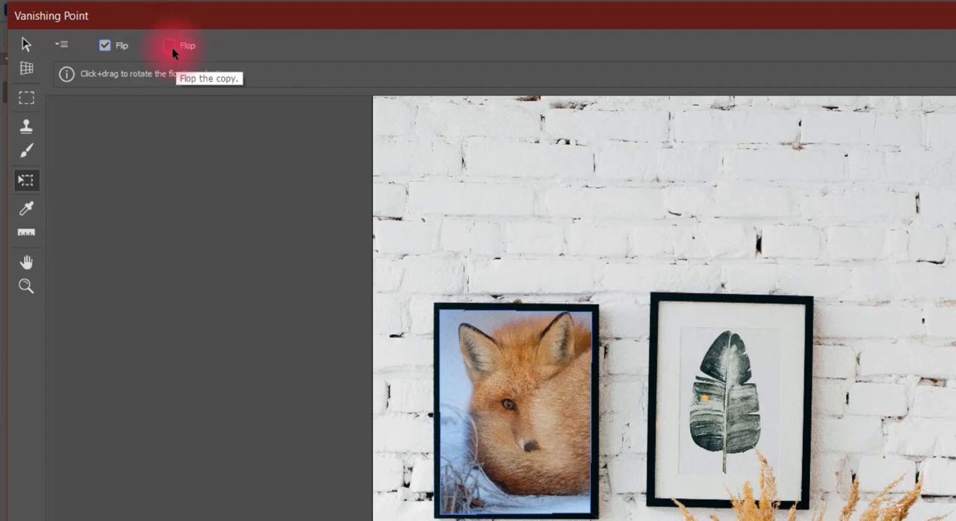
left_click(171, 46)
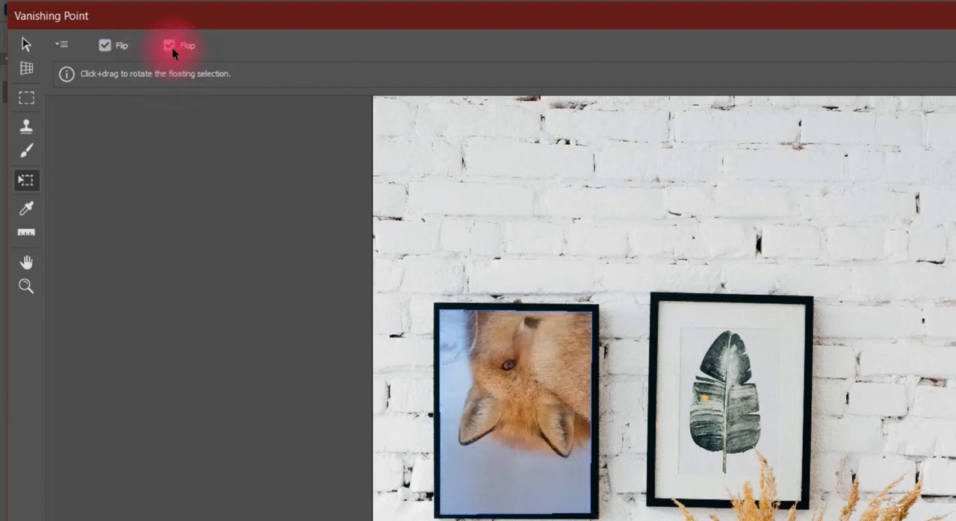
left_click(170, 46)
left_click(105, 45)
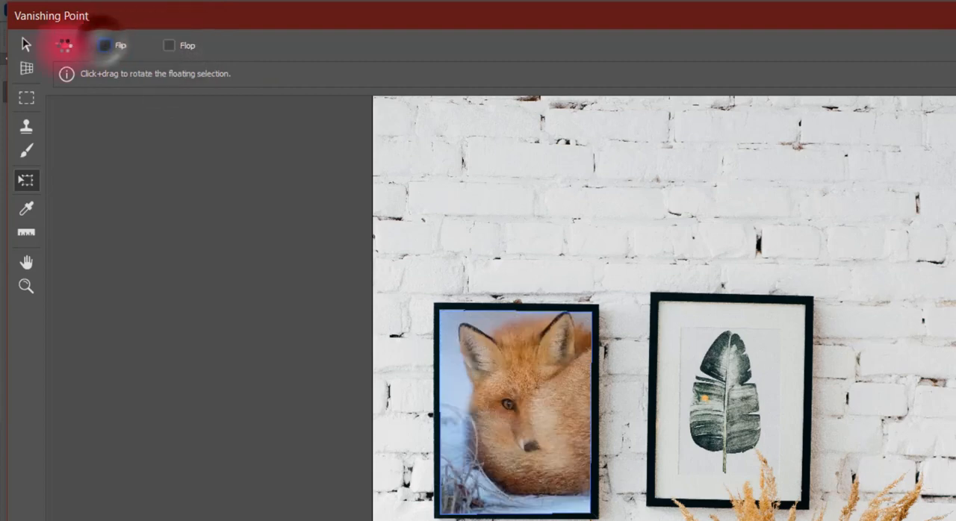
left_click(62, 46)
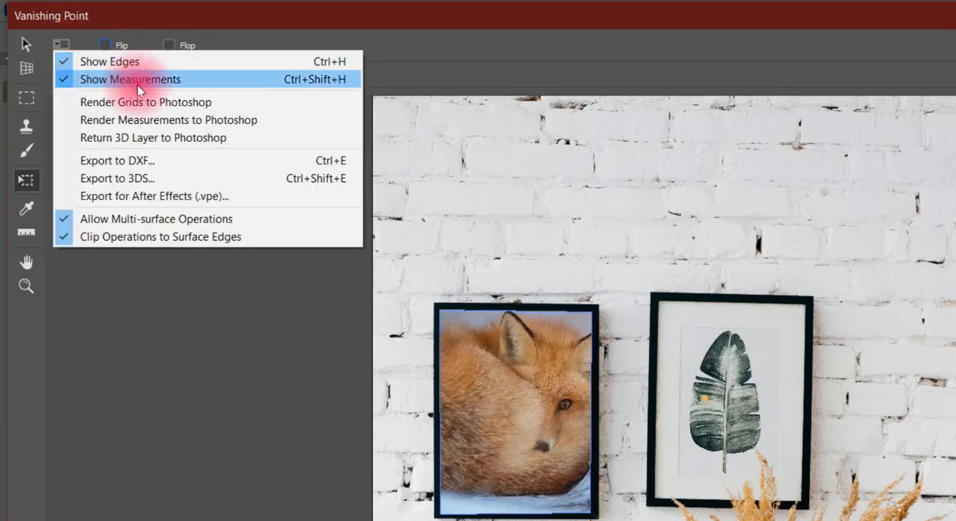
left_click(71, 43)
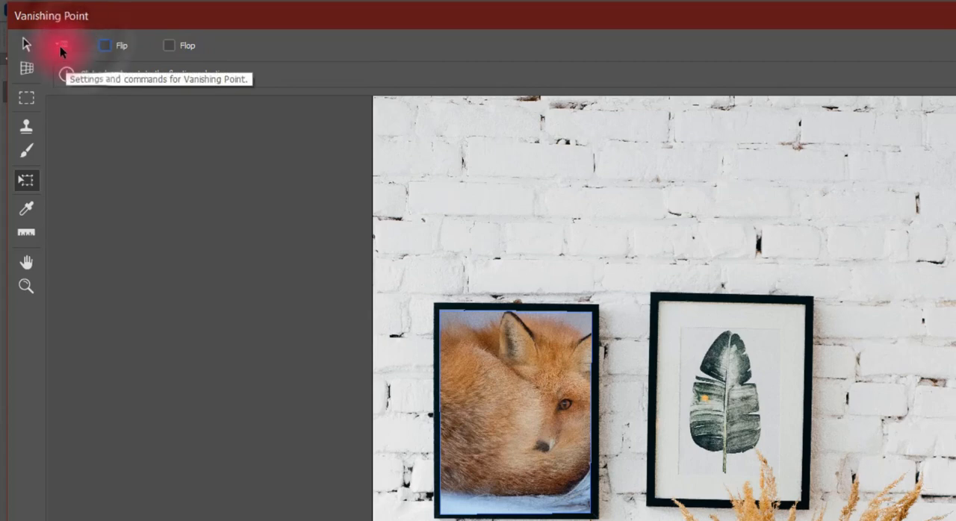
left_click(60, 45)
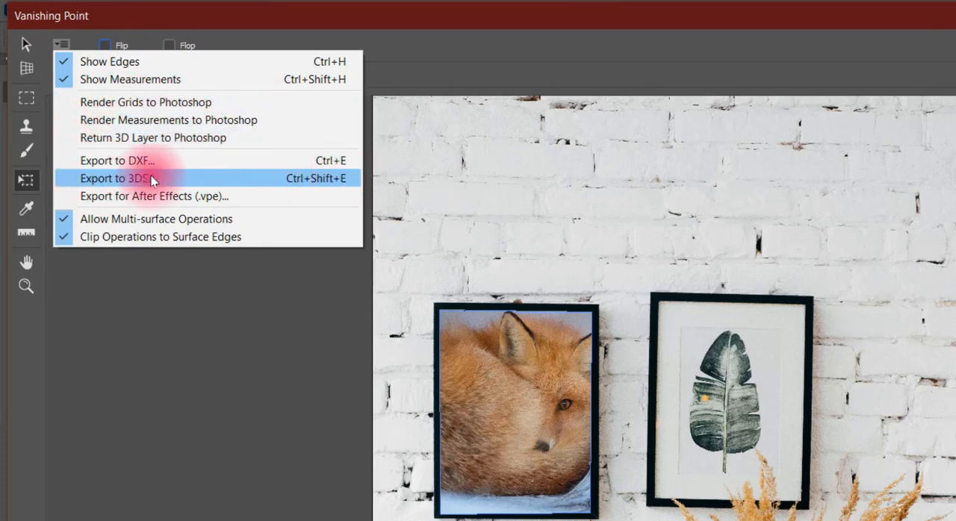
left_click(173, 474)
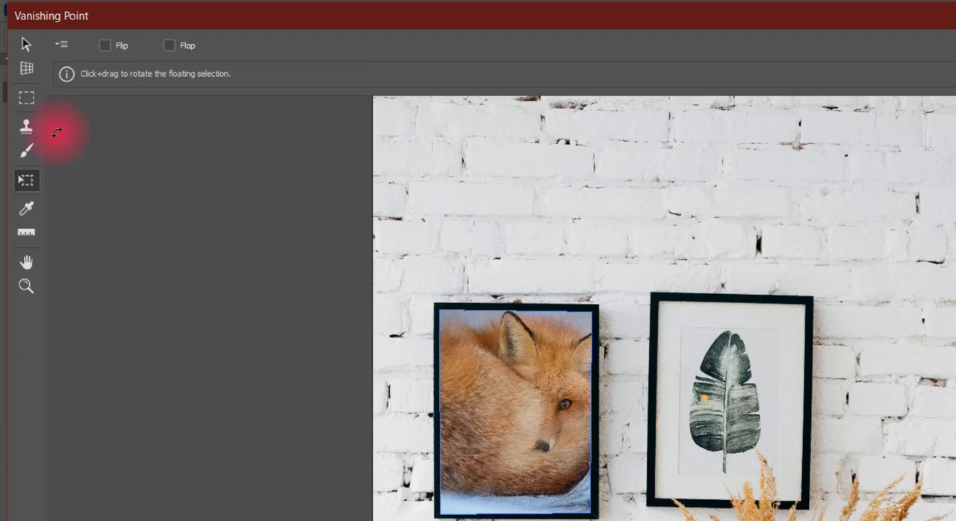
Choose the Brush tool and set its brush color to dark red, #9f2626.
left_click(27, 153)
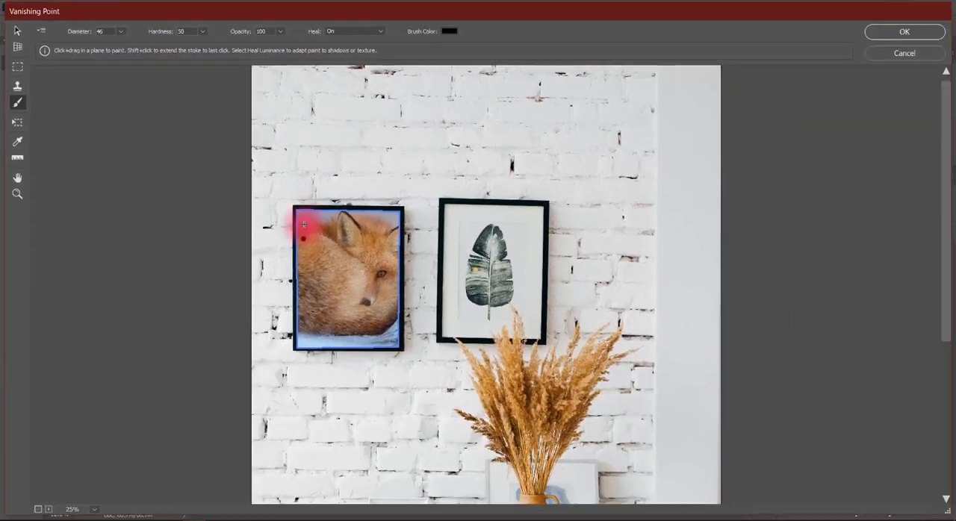
left_click(612, 41)
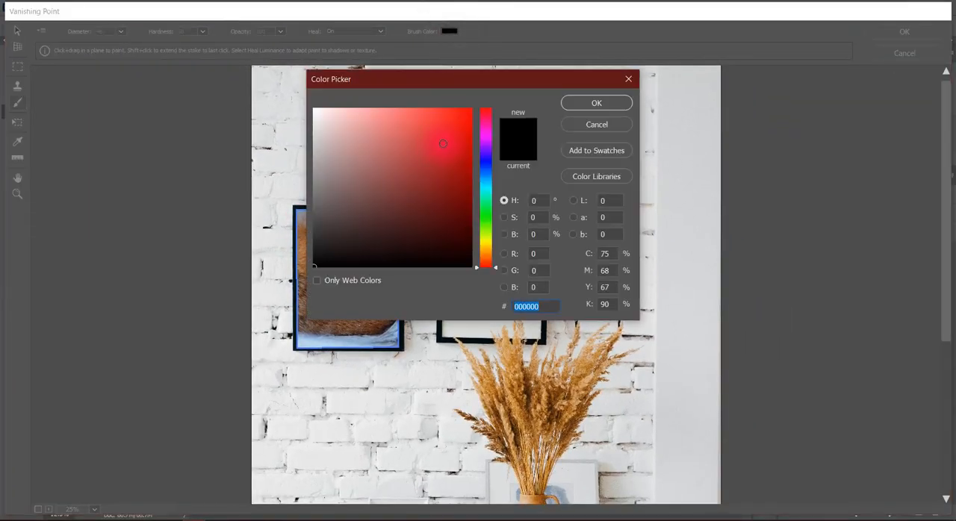
left_click_drag(443, 143, 434, 168)
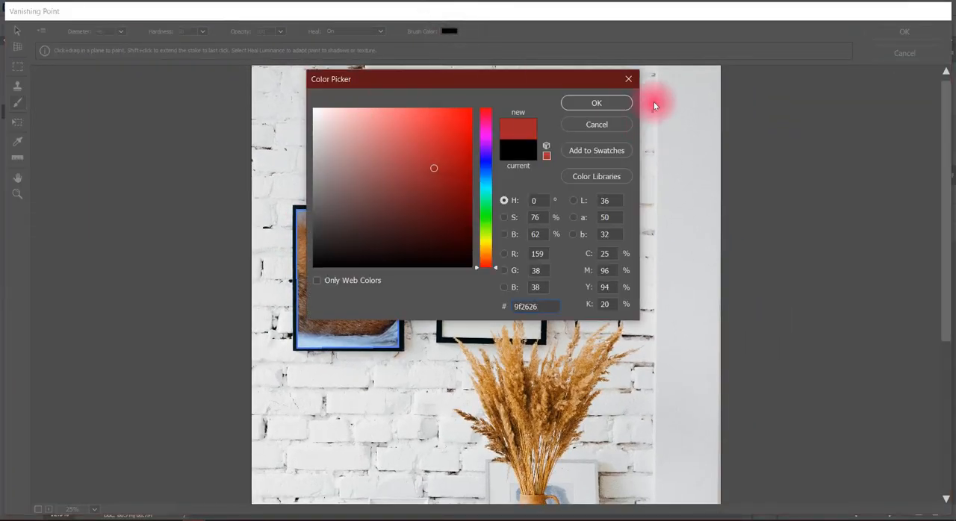
left_click(606, 103)
left_click(312, 248)
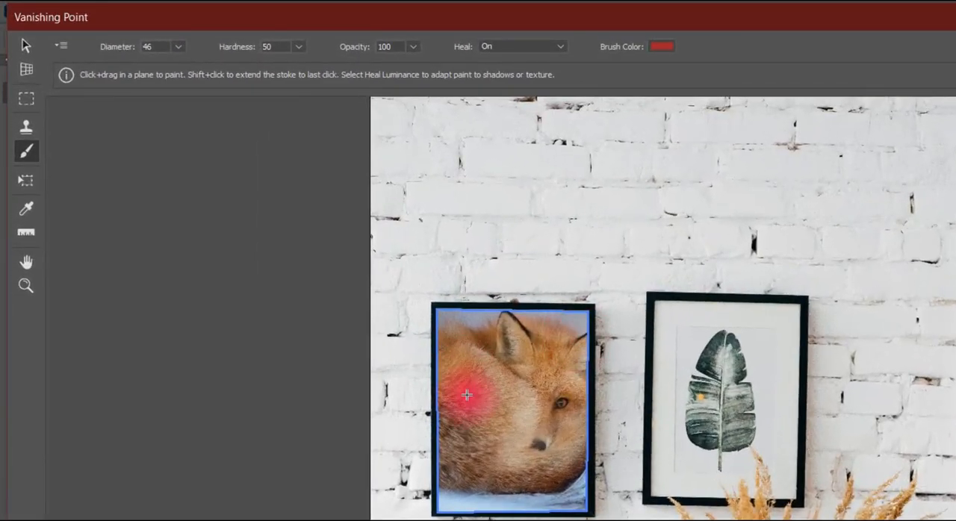
Return to the Brush tool and set its diameter to 385.
mouse_move(460, 368)
left_mouse_down()
mouse_move(476, 400)
mouse_move(507, 396)
mouse_move(550, 364)
mouse_move(557, 339)
mouse_move(620, 357)
left_mouse_up()
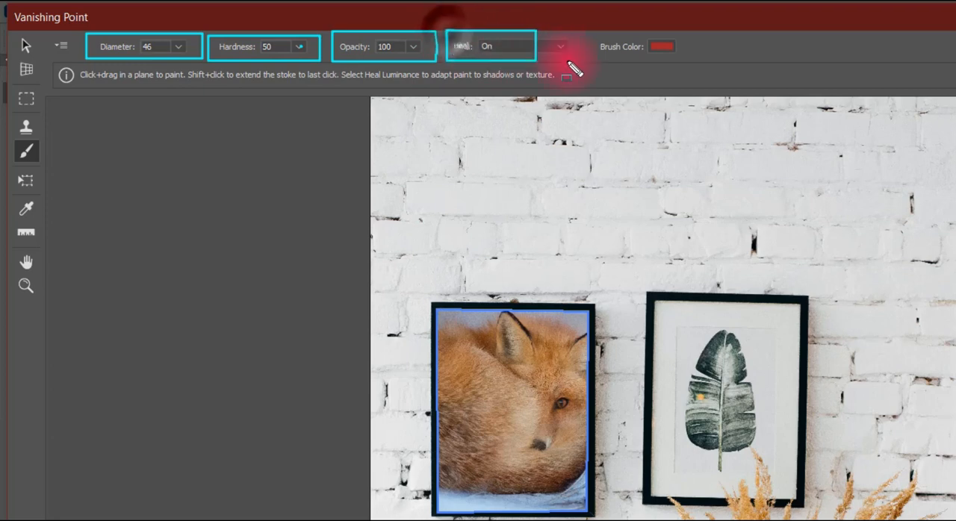
key("c")
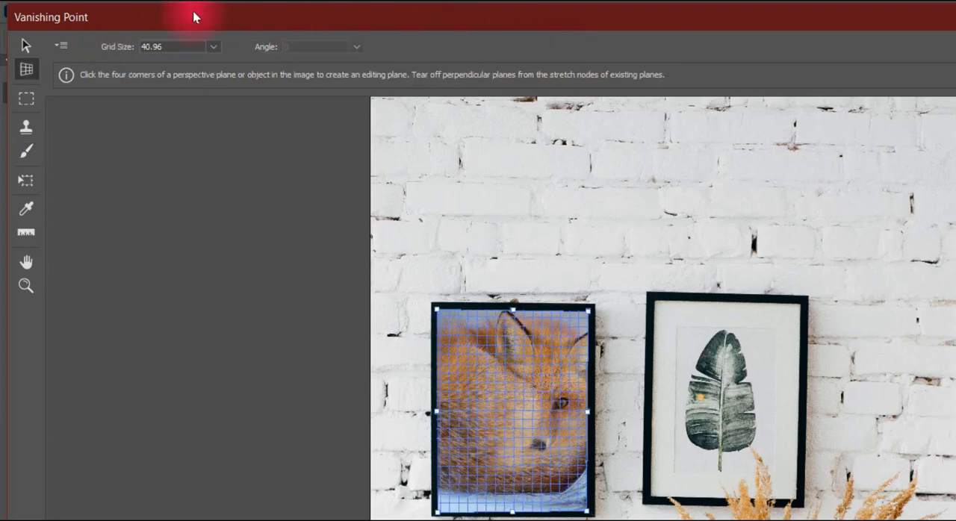
left_click(30, 151)
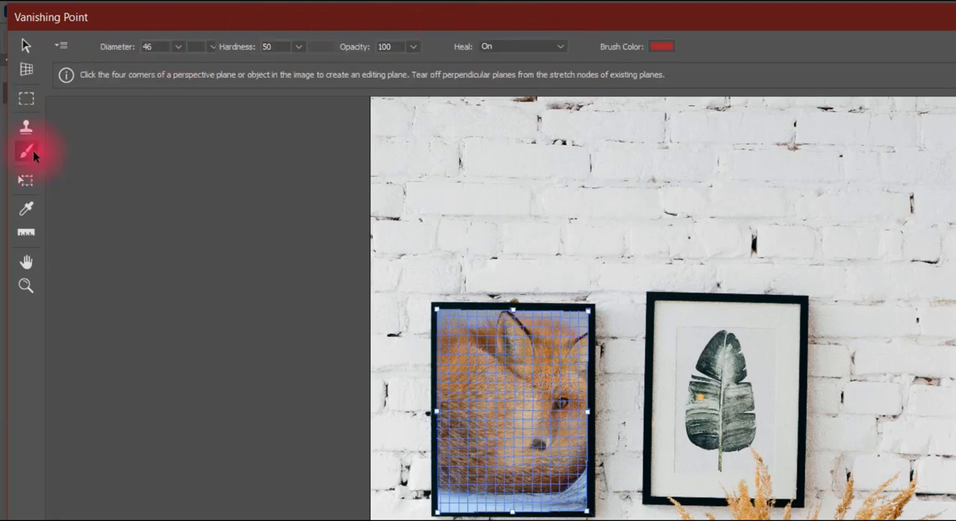
left_click(178, 46)
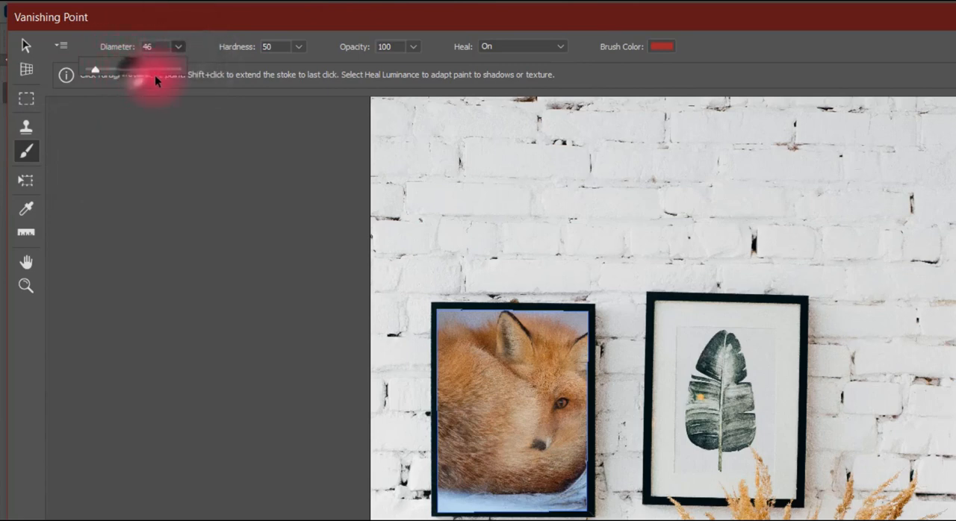
left_click(157, 68)
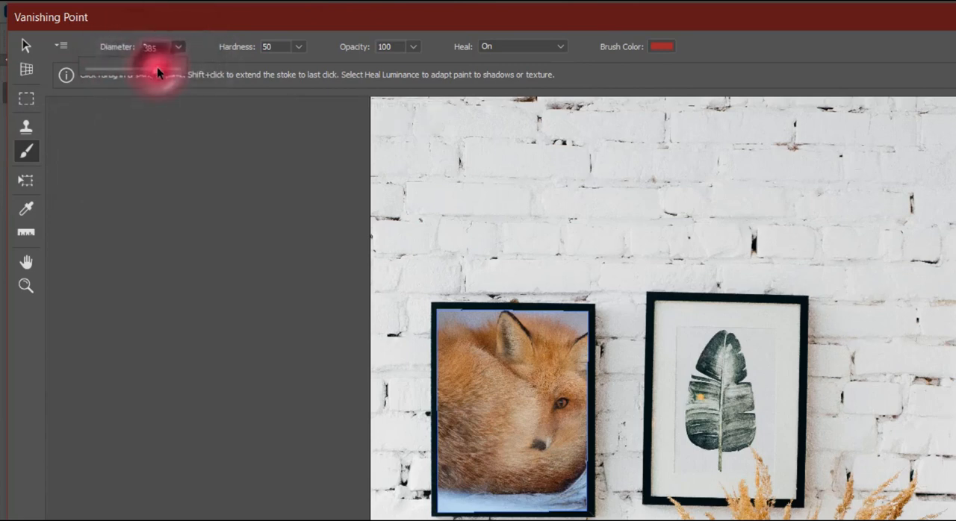
Paint test dabs of red over the middle of the fox photo and undo them.
left_click(479, 381)
left_click(533, 389)
left_click(525, 416)
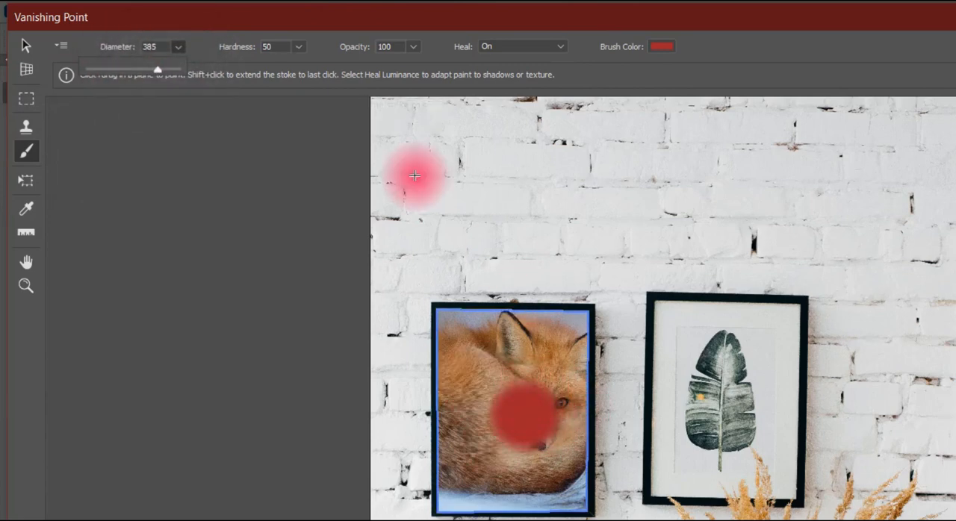
Try a brush hardness of 100 with a test dab on the fox photo, and set the hardness to 0.
left_click(303, 50)
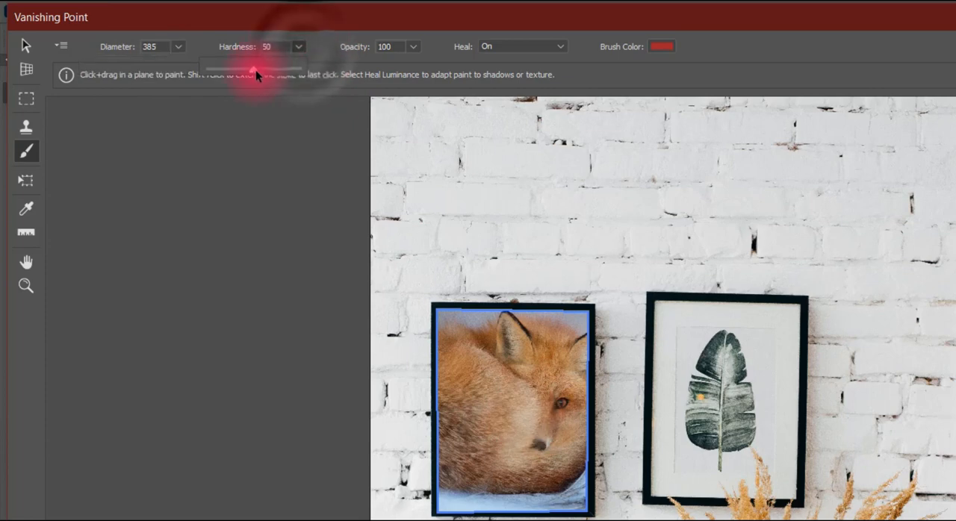
left_click_drag(253, 69, 321, 83)
left_click(498, 400)
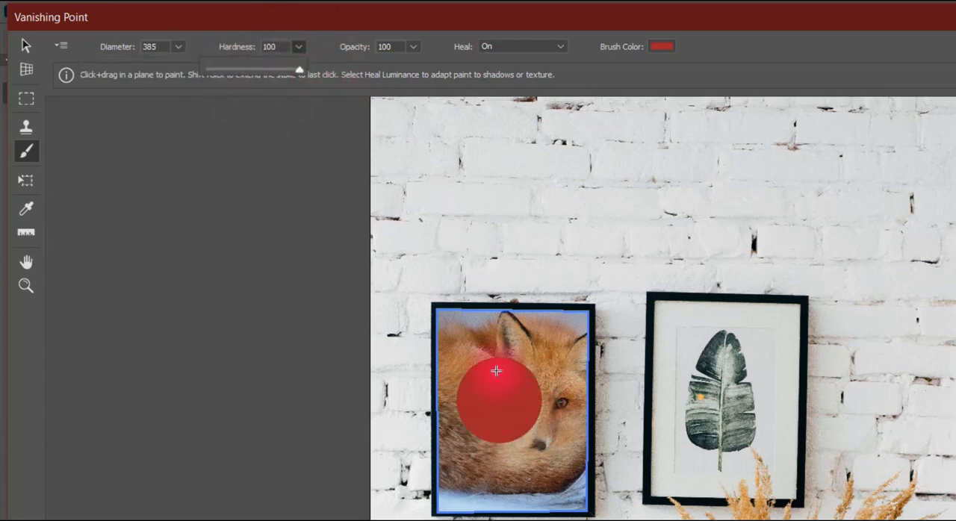
left_click_drag(297, 70, 199, 72)
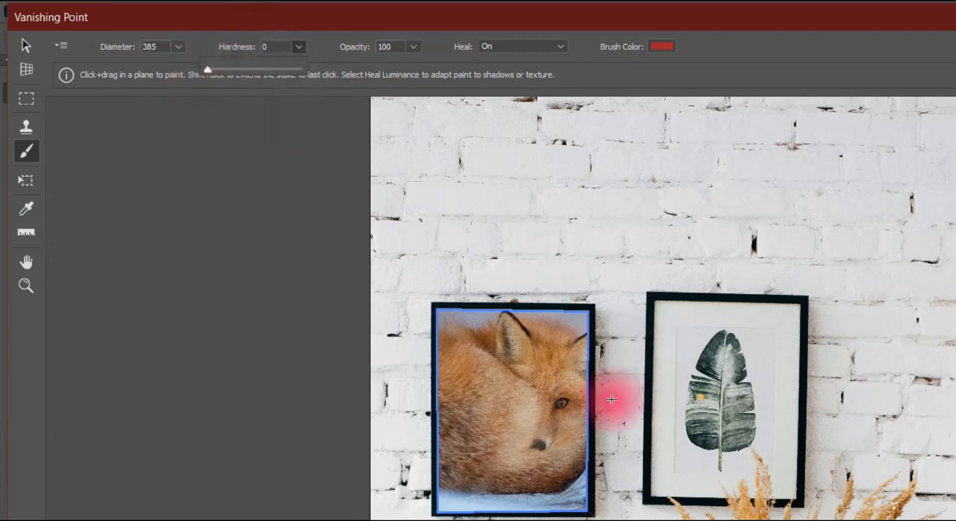
Lower the brush opacity to 56.
left_click(412, 48)
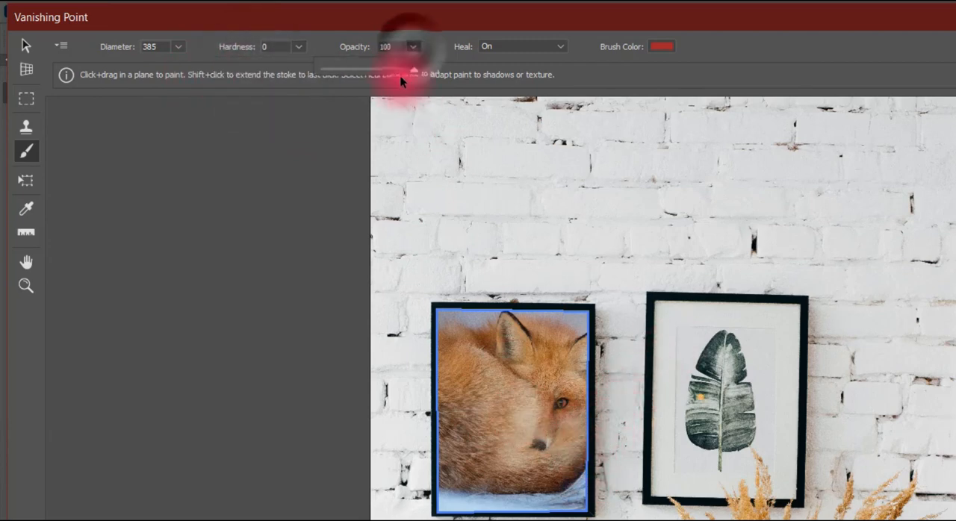
left_click(400, 77)
left_click(414, 47)
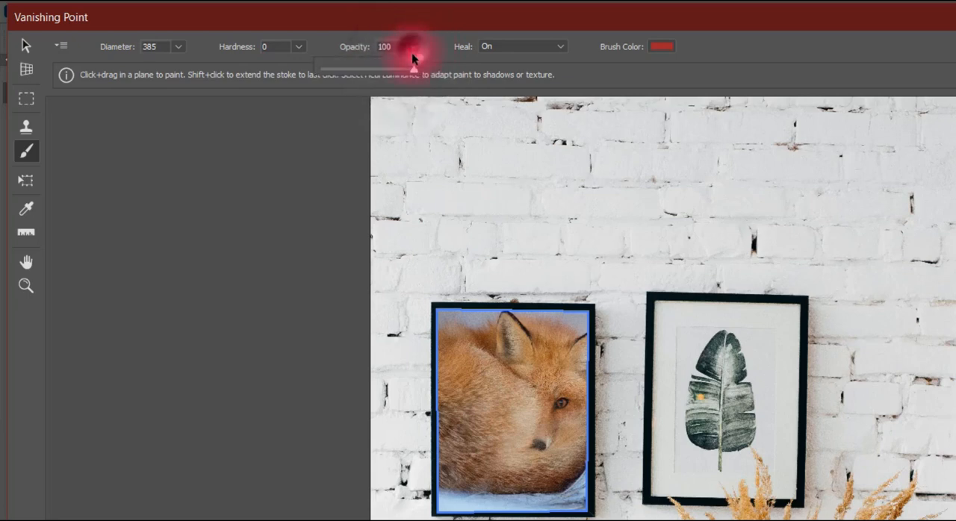
left_click(372, 69)
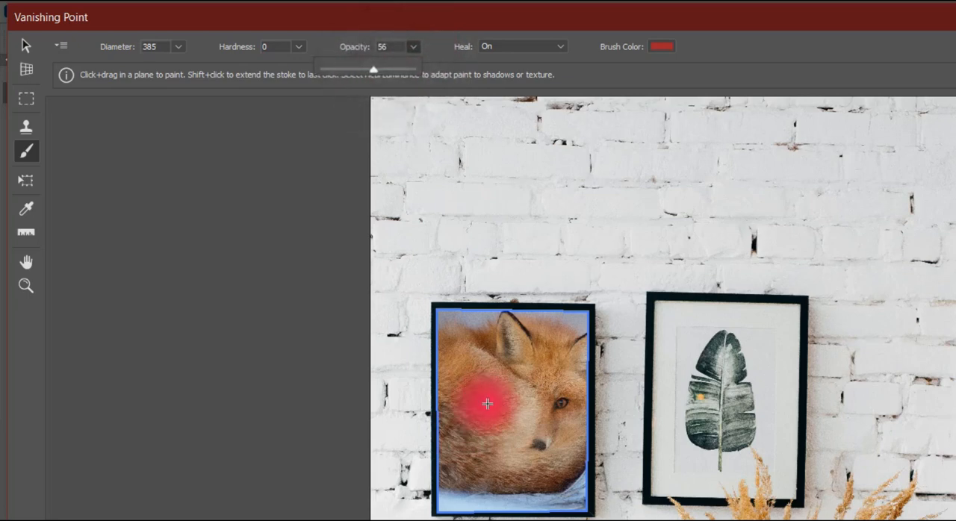
Set the brush's Heal mode to Off, paint a test stroke across the fox photo and undo it.
left_click(507, 47)
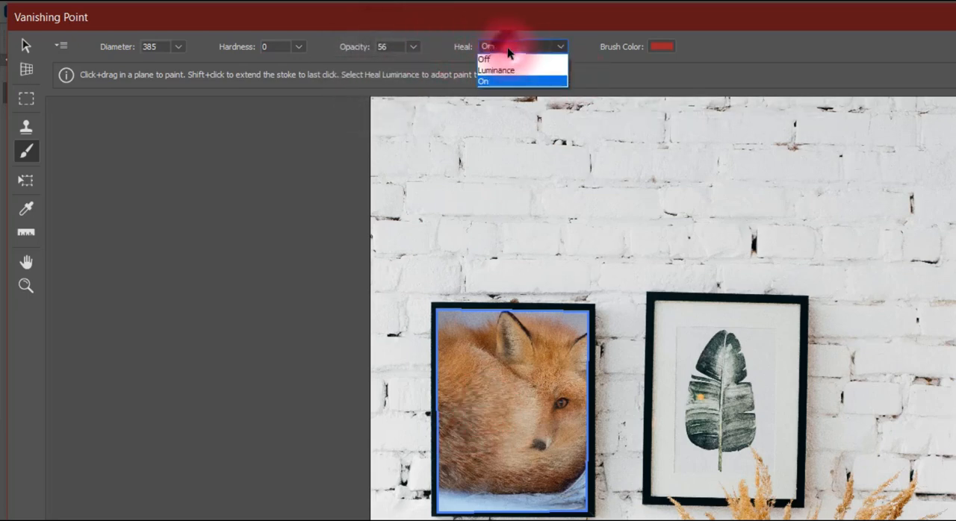
left_click(510, 62)
mouse_move(455, 374)
left_mouse_down()
mouse_move(497, 428)
mouse_move(548, 379)
left_mouse_up()
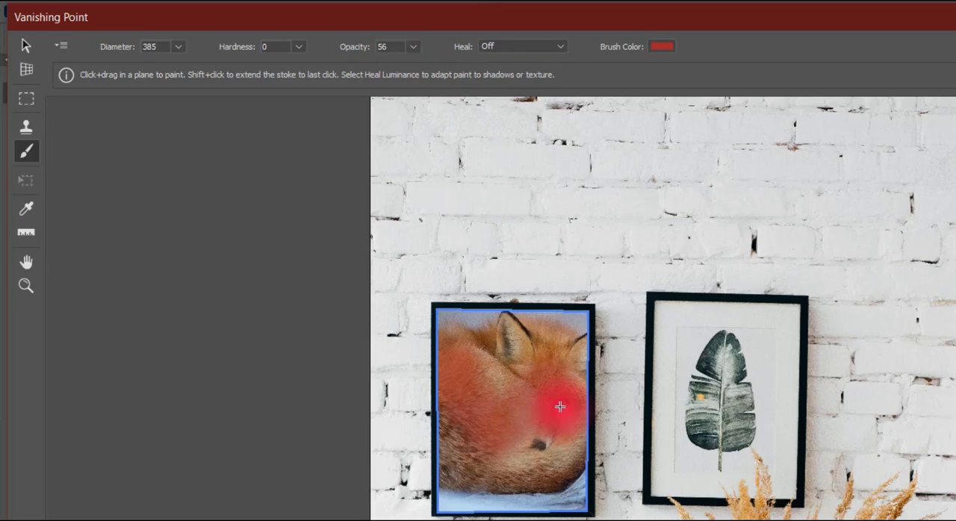
key("ctrl+z")
Raise the brush opacity to 100, paint a test stroke over the fox photo and undo it.
left_click(413, 48)
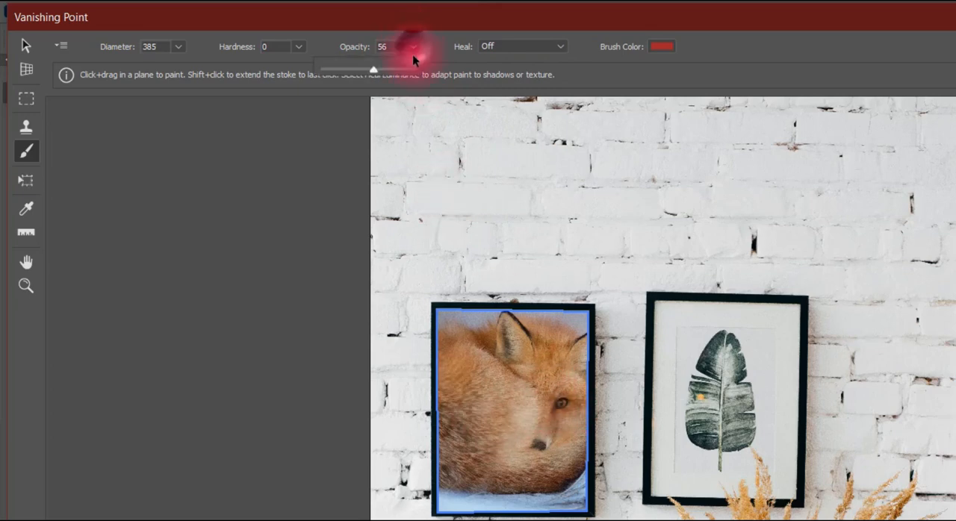
left_click_drag(407, 68, 433, 72)
mouse_move(508, 405)
left_mouse_down()
mouse_move(475, 371)
mouse_move(507, 408)
mouse_move(522, 407)
mouse_move(532, 386)
left_mouse_up()
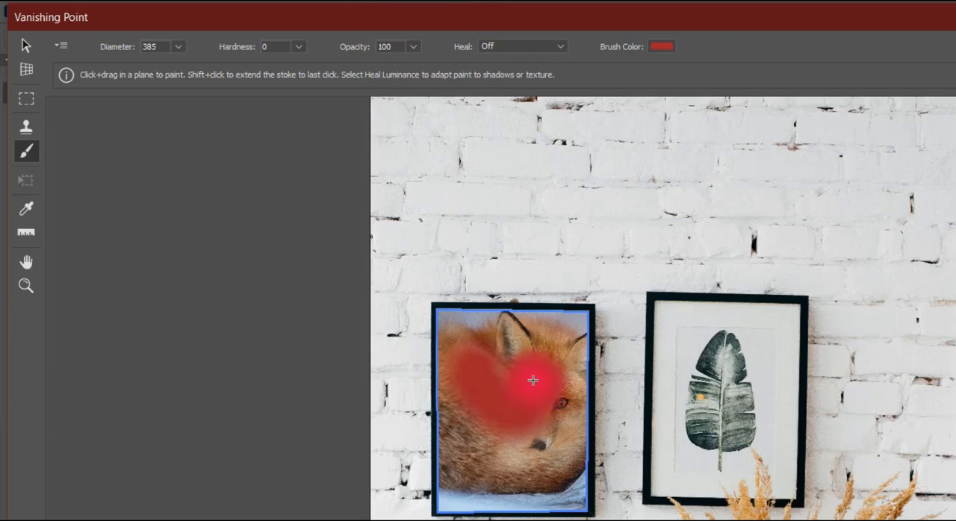
key("ctrl+z")
Set the brush's Heal mode to Luminance, paint a test stroke over the fox photo and undo it.
left_click(497, 46)
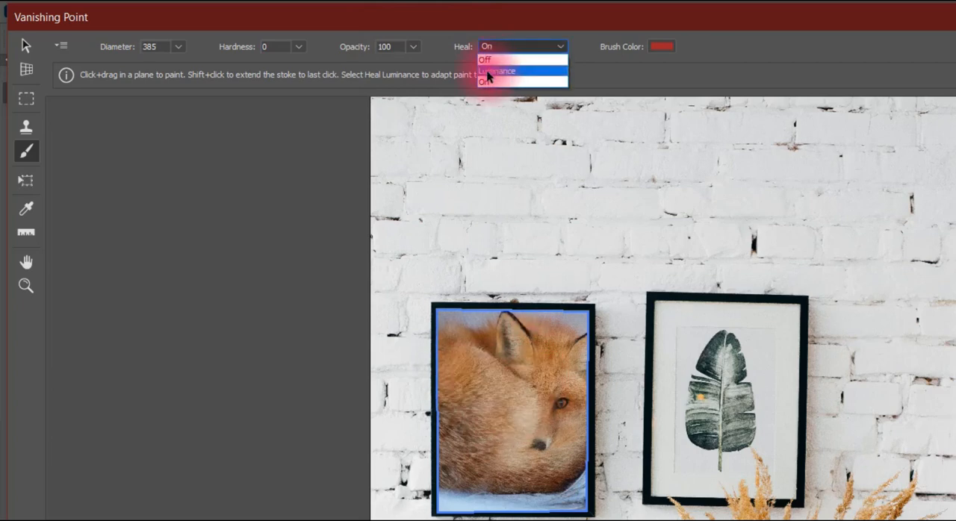
left_click(489, 72)
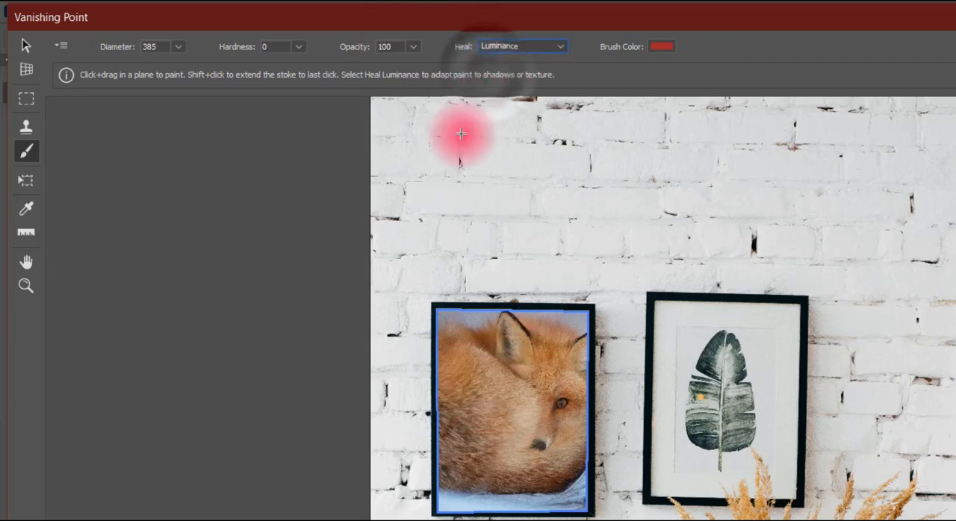
mouse_move(459, 338)
left_mouse_down()
mouse_move(487, 413)
mouse_move(541, 384)
left_mouse_up()
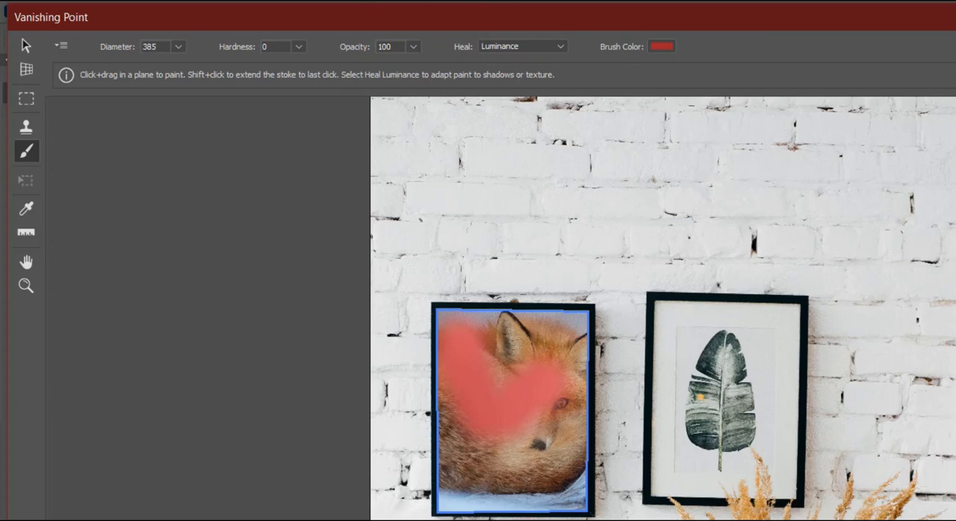
key("ctrl+z")
Set the brush's Heal mode to On and paint a test stroke over the fox photo.
left_click(532, 46)
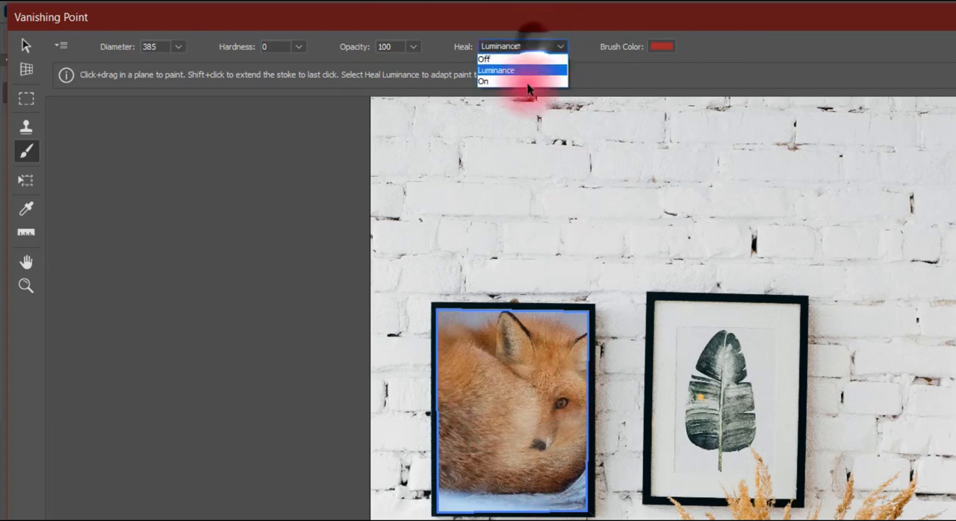
left_click(524, 81)
mouse_move(501, 329)
left_mouse_down()
mouse_move(460, 367)
mouse_move(505, 437)
mouse_move(545, 373)
left_mouse_up()
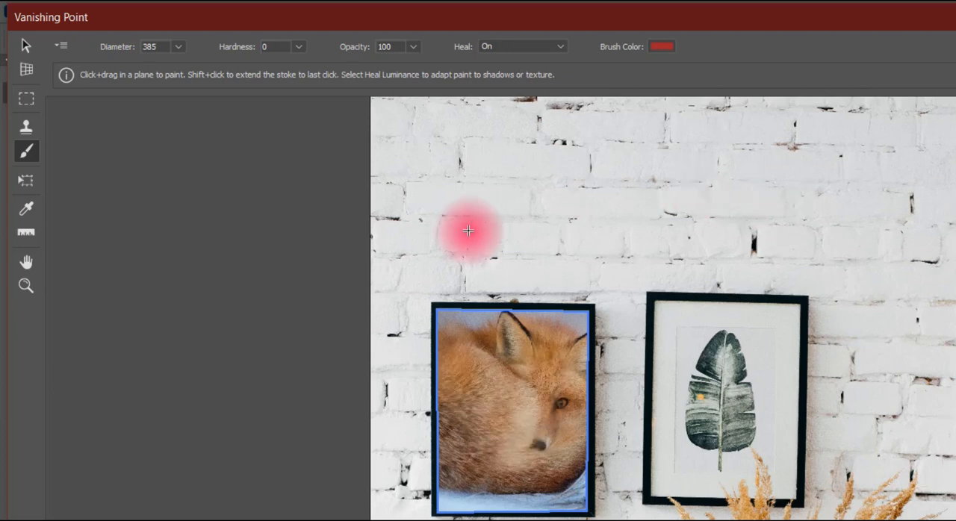
Sample white from the brick wall as the brush colour with the Eyedropper, then view it in the Color Picker and close the picker.
left_click(27, 210)
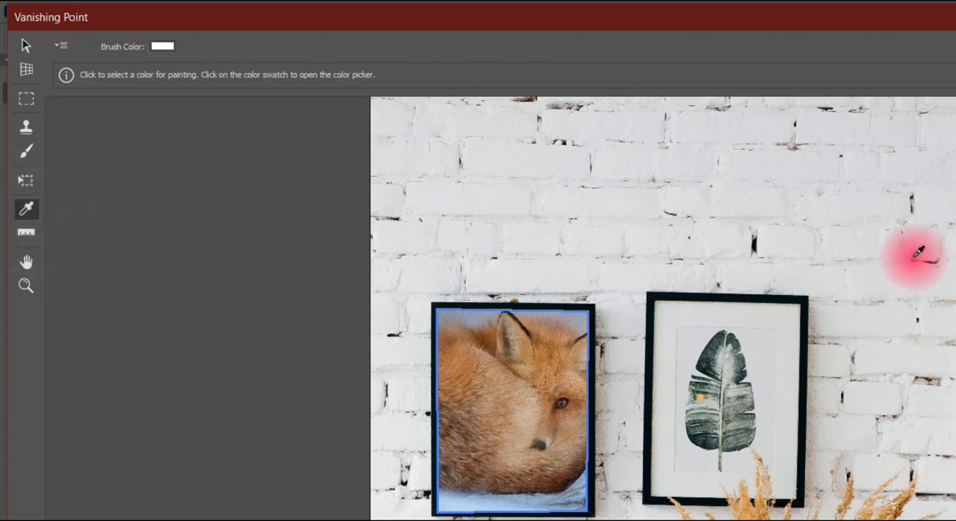
left_click(493, 225)
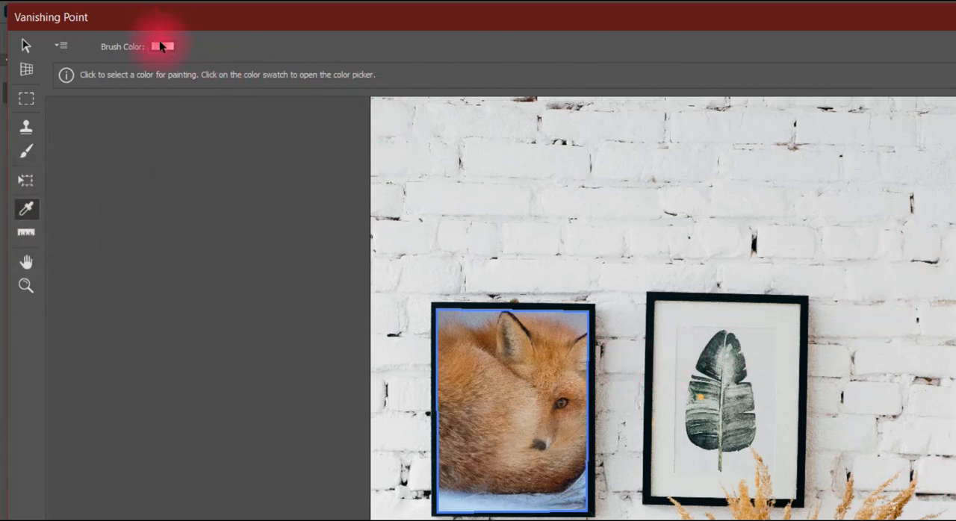
left_click(160, 46)
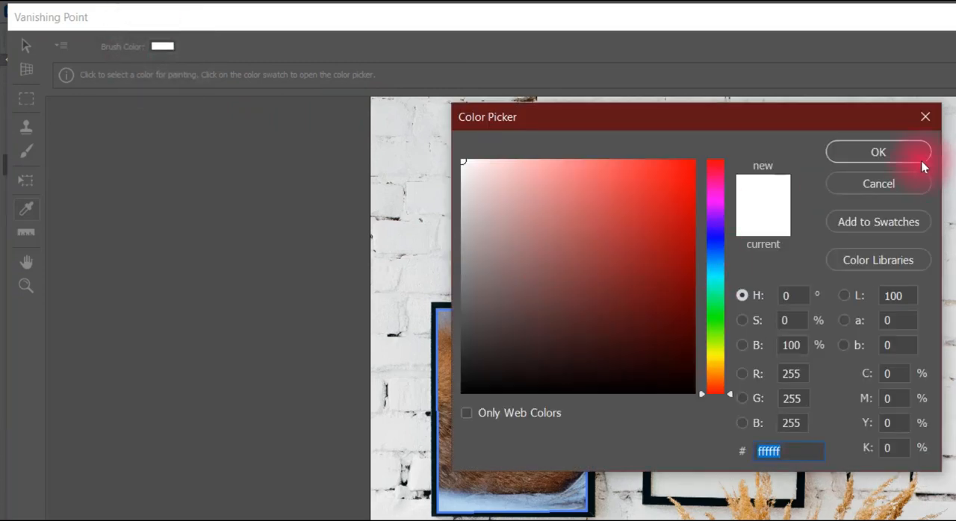
left_click(925, 117)
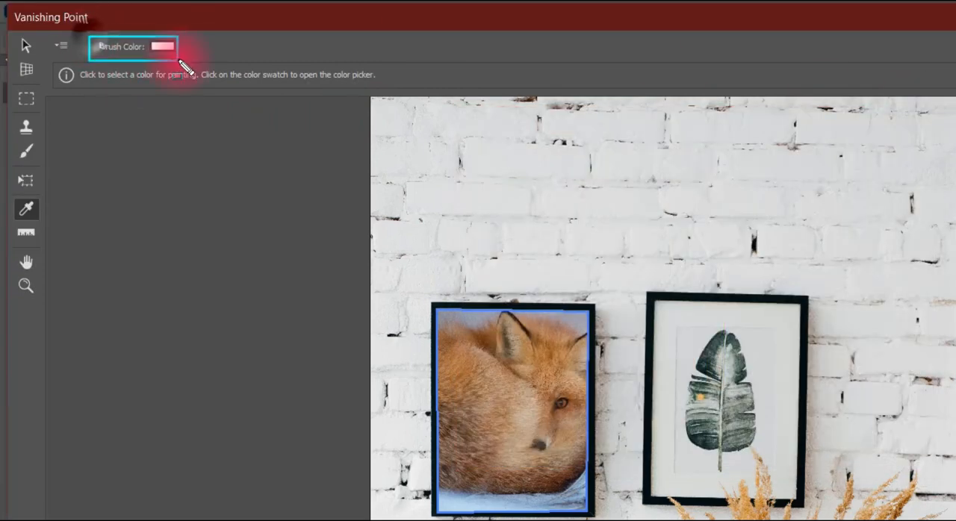
Measure both diagonals of the fox photo's plane with the Measure tool and undo the measurements.
key("c")
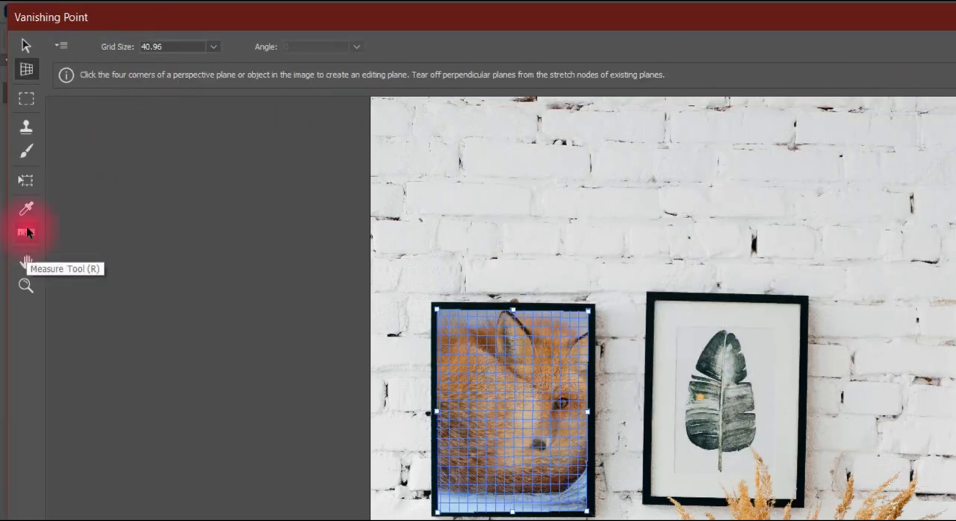
left_click(26, 231)
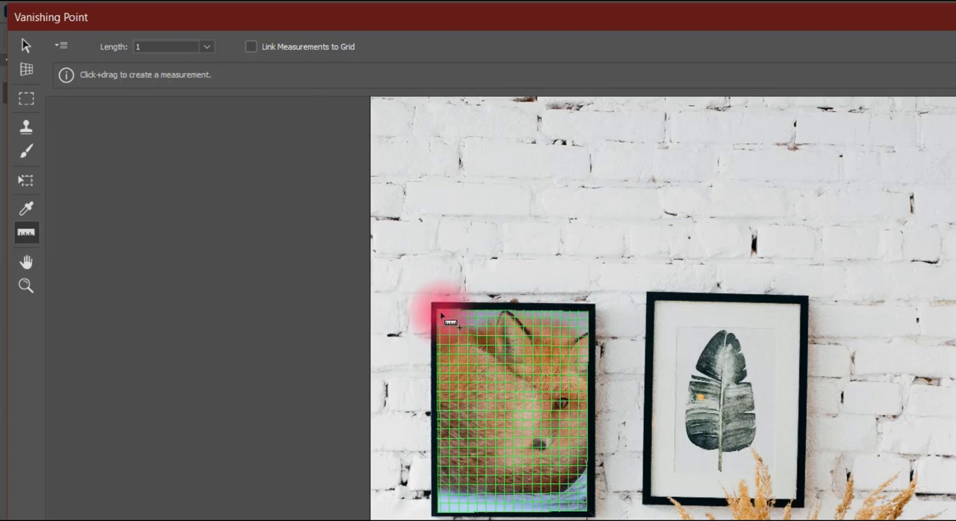
left_click_drag(437, 315, 590, 513)
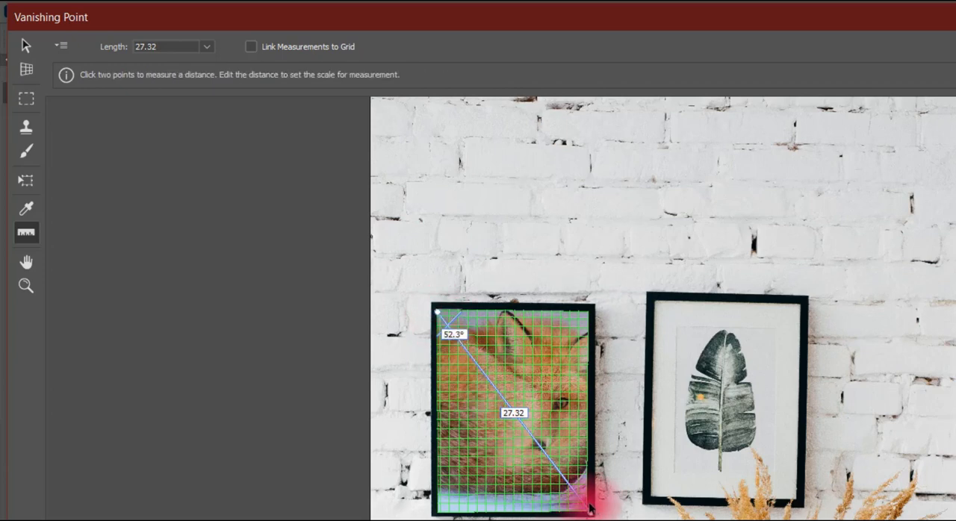
left_click(595, 321)
mouse_move(586, 313)
left_mouse_down()
mouse_move(475, 396)
mouse_move(435, 513)
left_mouse_up()
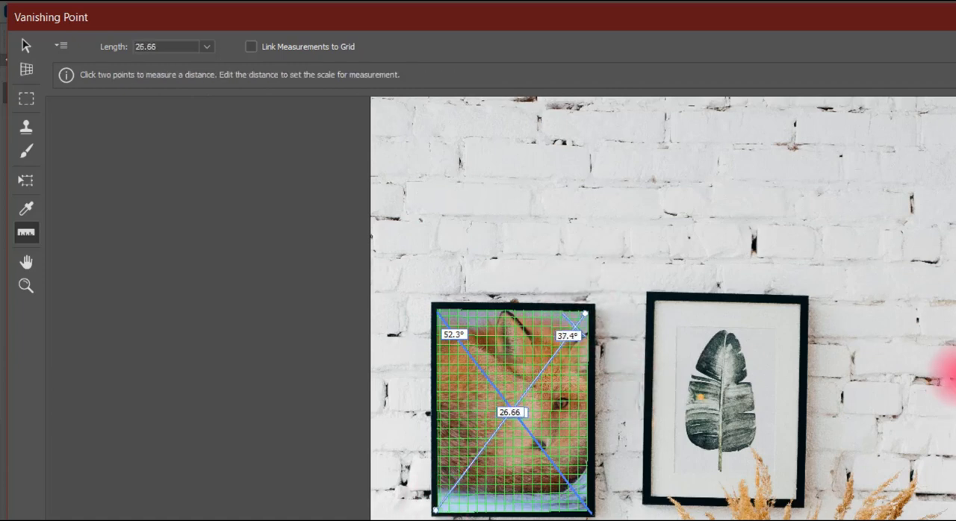
key("ctrl+z")
key("ctrl+z")
Inspect the framed pictures by panning the preview, zooming in on the leaf picture and zooming back out.
left_click(26, 263)
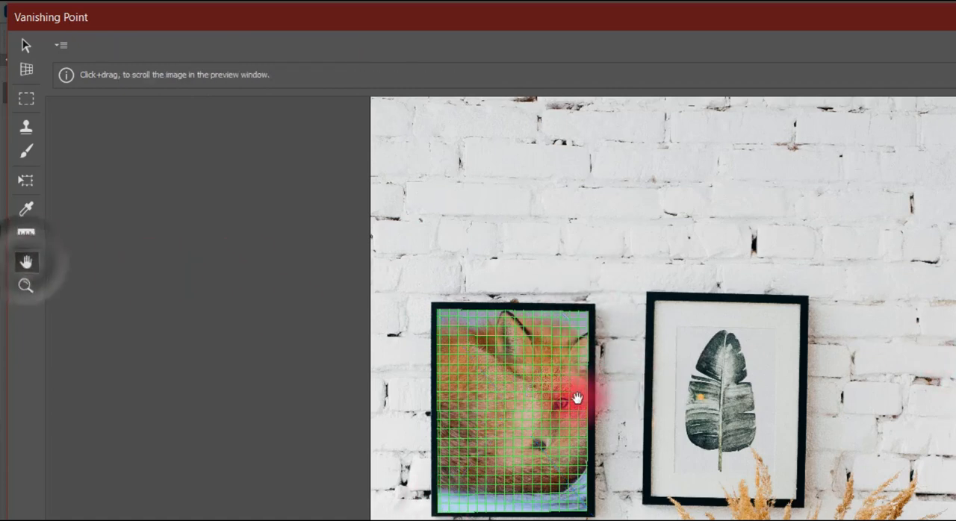
left_click_drag(575, 396, 720, 365)
left_click(26, 286)
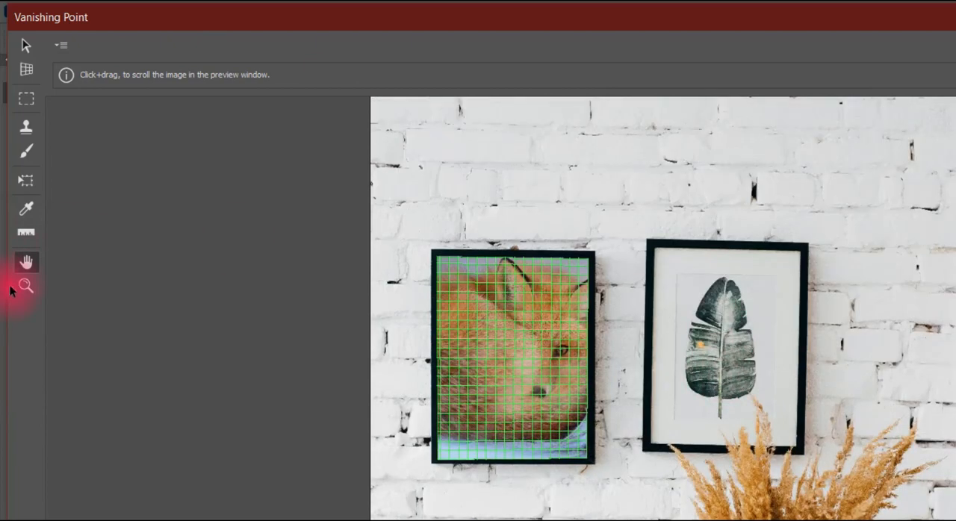
left_click(721, 384)
left_click(723, 388)
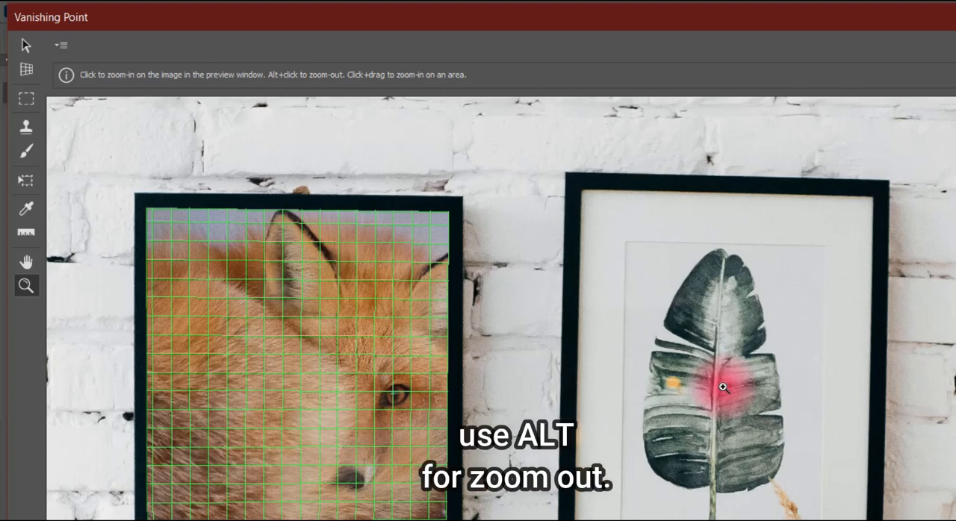
left_click(722, 387, "alt")
left_click(722, 387, "alt")
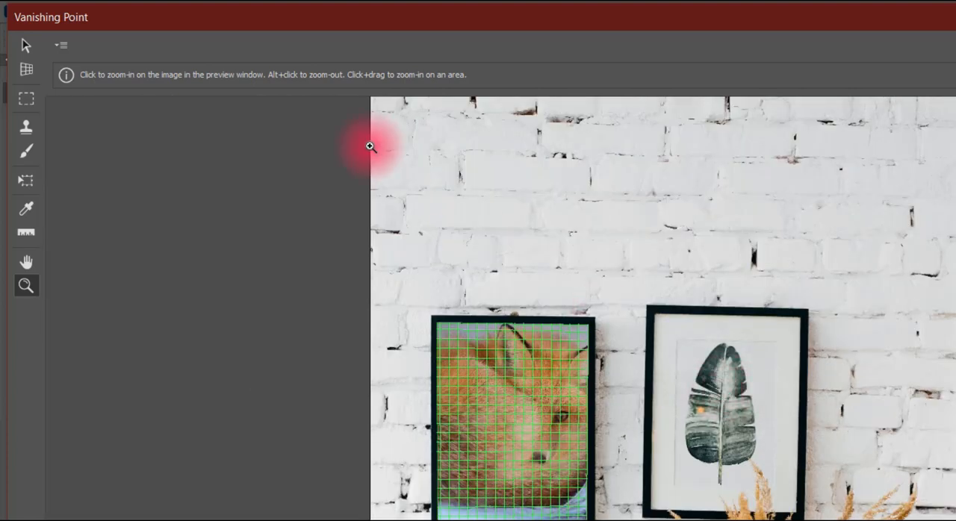
Switch to the Stamp tool to view its clone options.
left_click(23, 129)
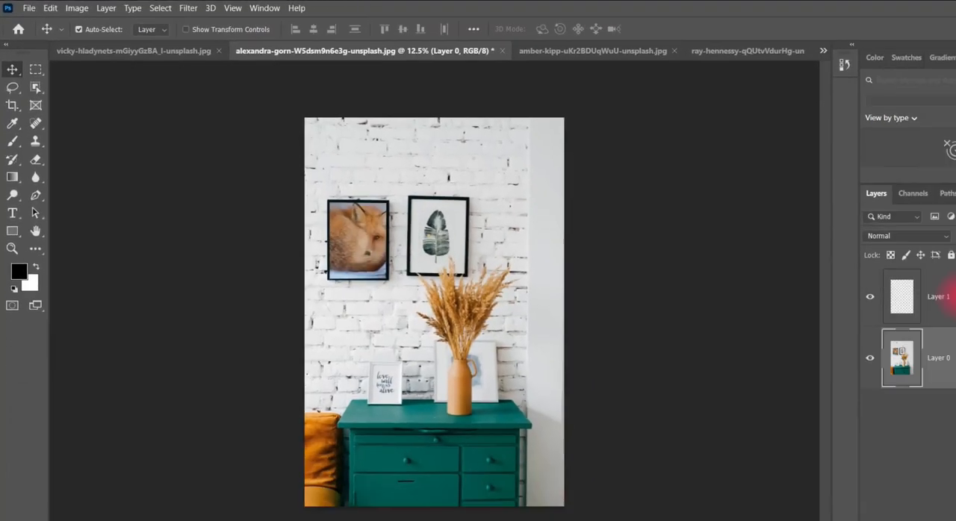
left_click(319, 218)
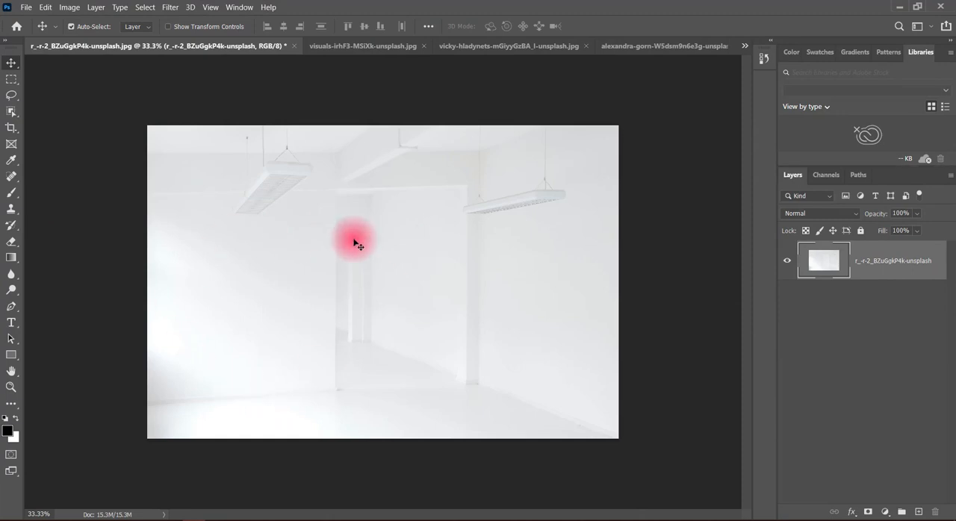
Copy the whole portrait photo with the glasses and return to the empty white room image.
left_click(629, 46)
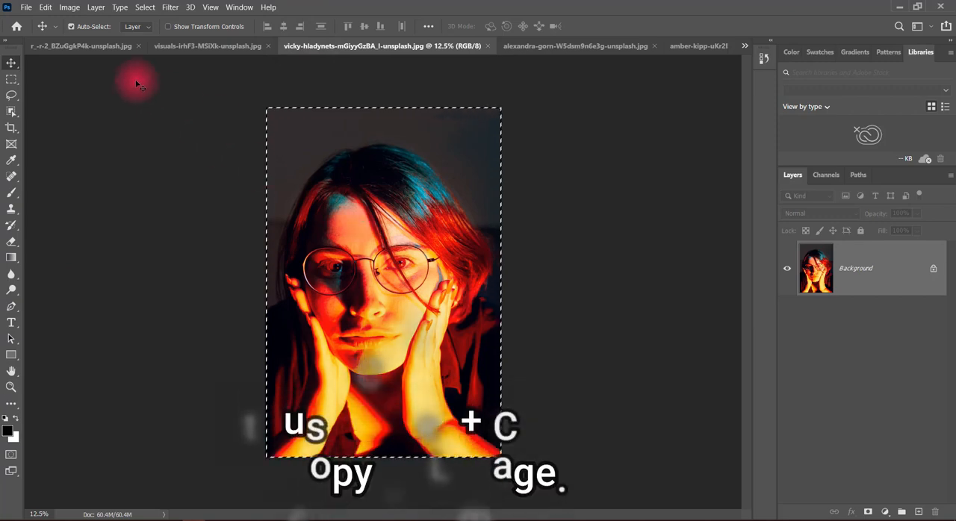
left_click(67, 46)
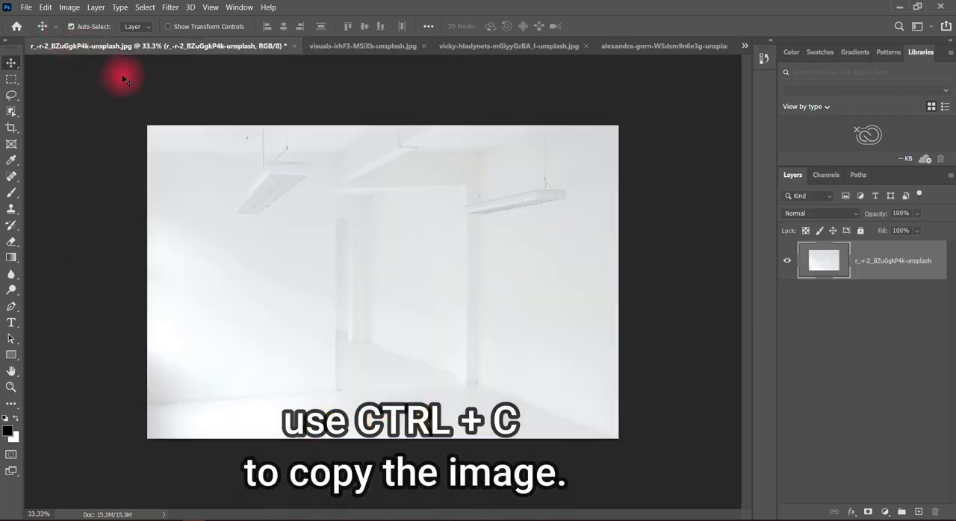
Check the room layer's options for Rasterize Layer and dismiss them.
left_click(169, 7)
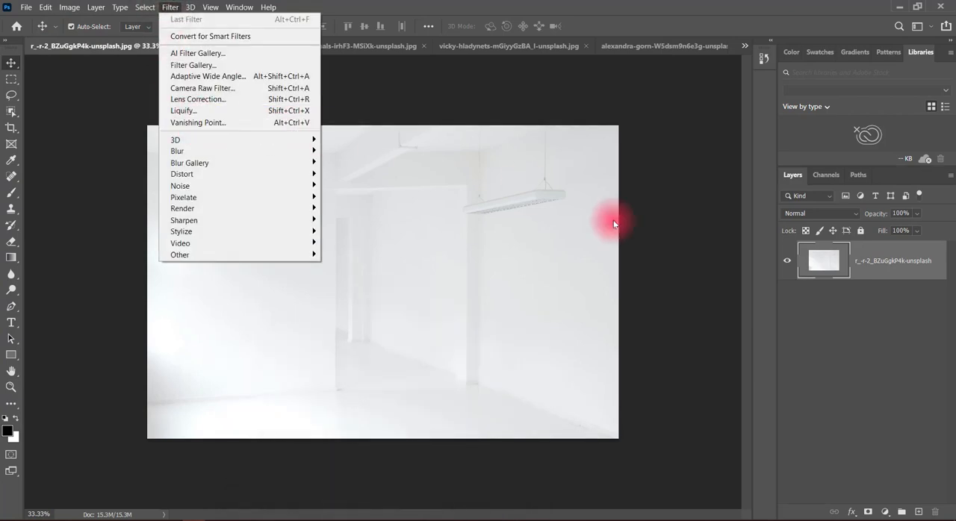
left_click(886, 283)
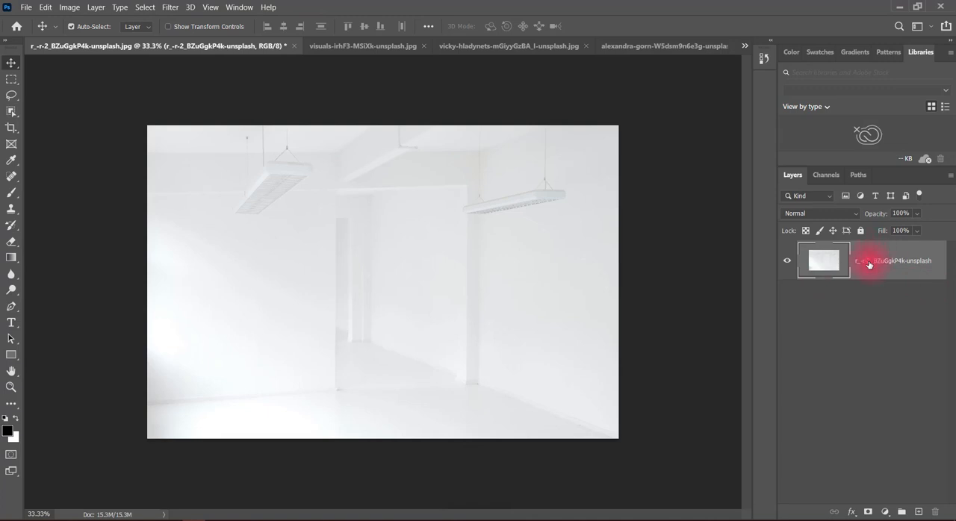
right_click(865, 262)
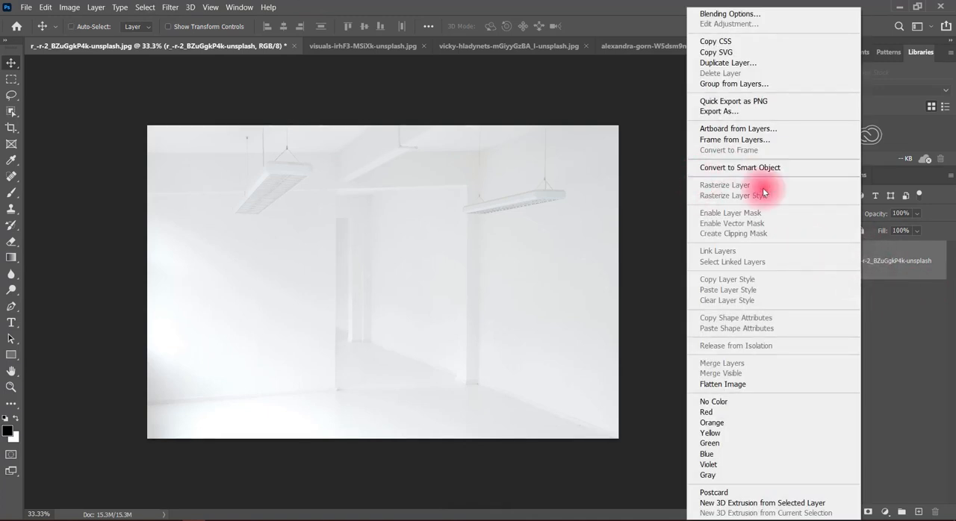
left_click_drag(687, 180, 849, 191)
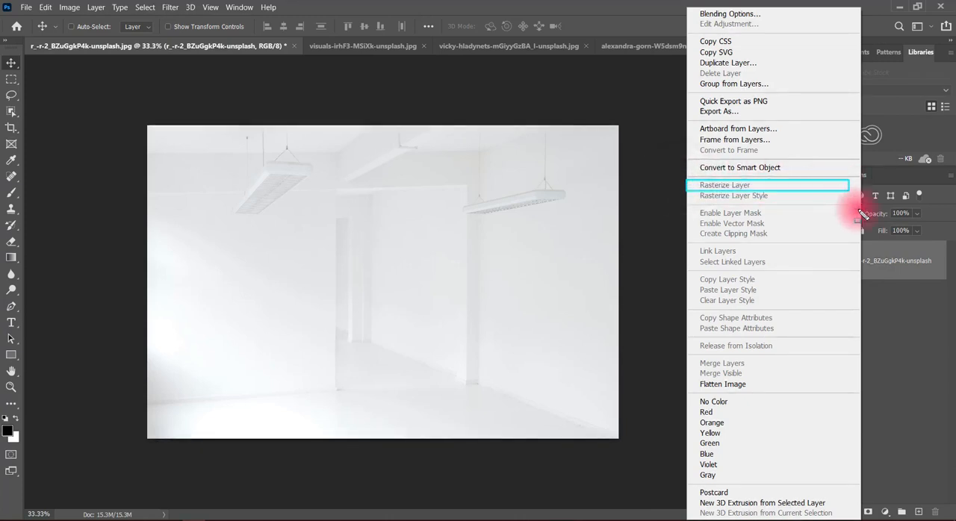
left_click(632, 196)
Open the Vanishing Point filter on the room image and fit a perspective plane to the right wall below the lamp.
left_click(166, 6)
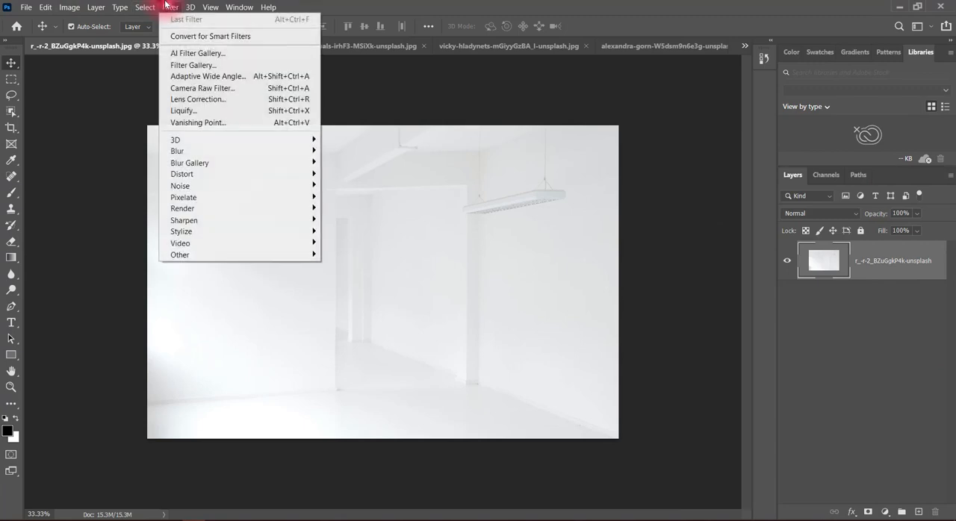
left_click(240, 123)
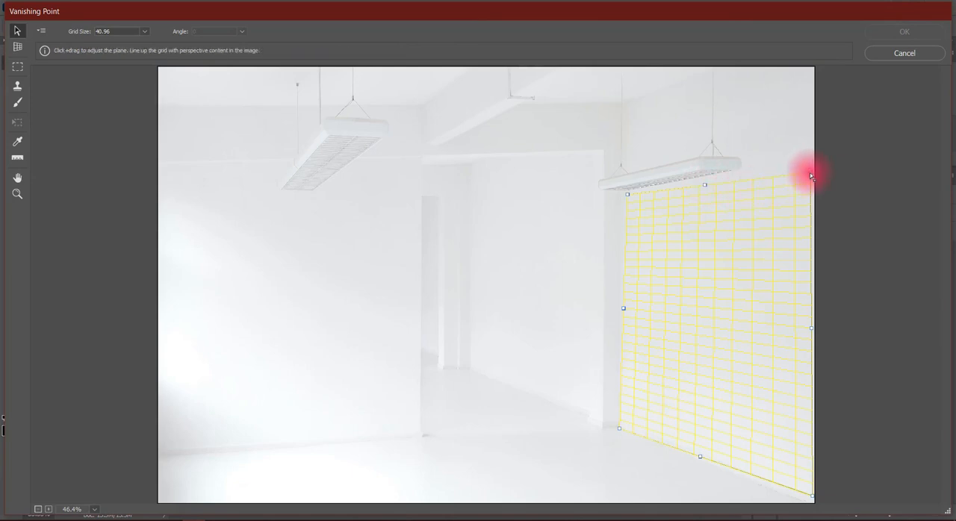
mouse_move(811, 177)
left_mouse_down()
mouse_move(825, 162)
mouse_move(813, 175)
left_mouse_up()
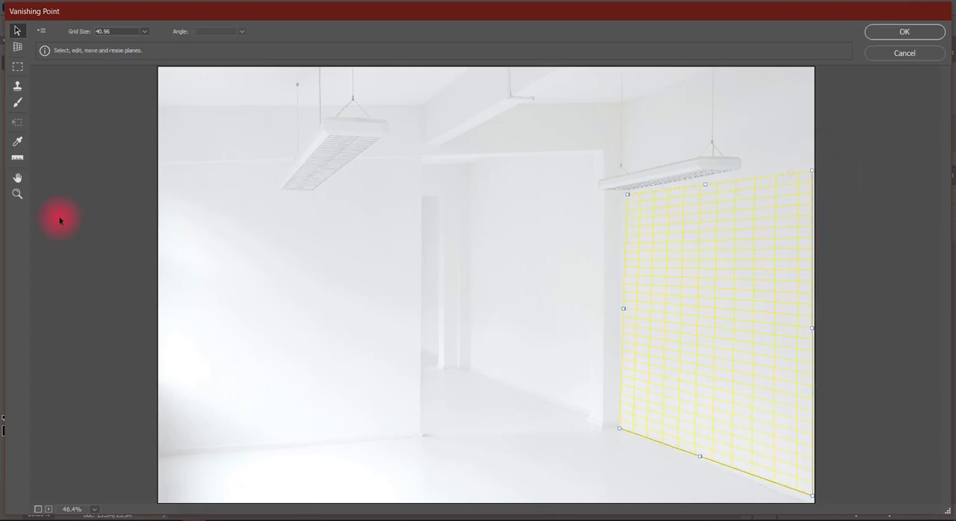
Create a second perspective plane across the room's left wall, following its floor line and right edge.
left_click(19, 48)
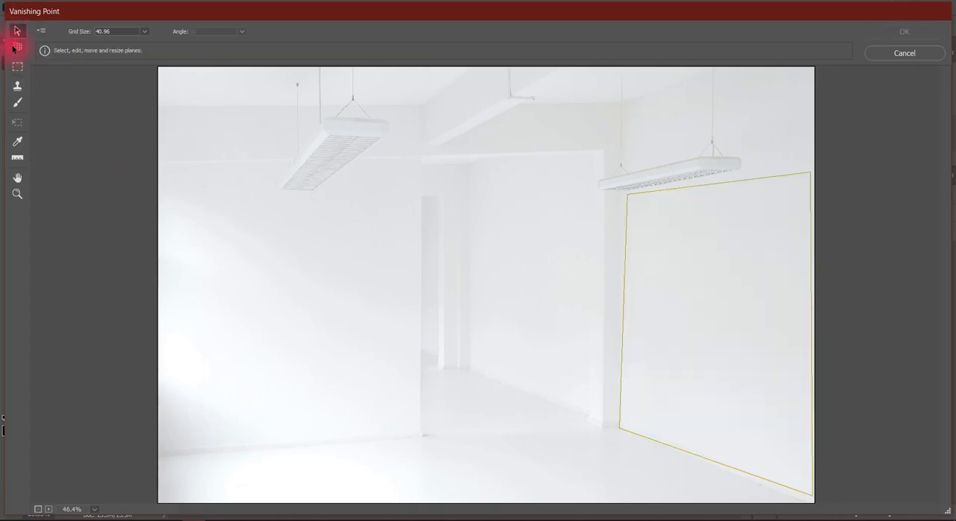
left_click(19, 49)
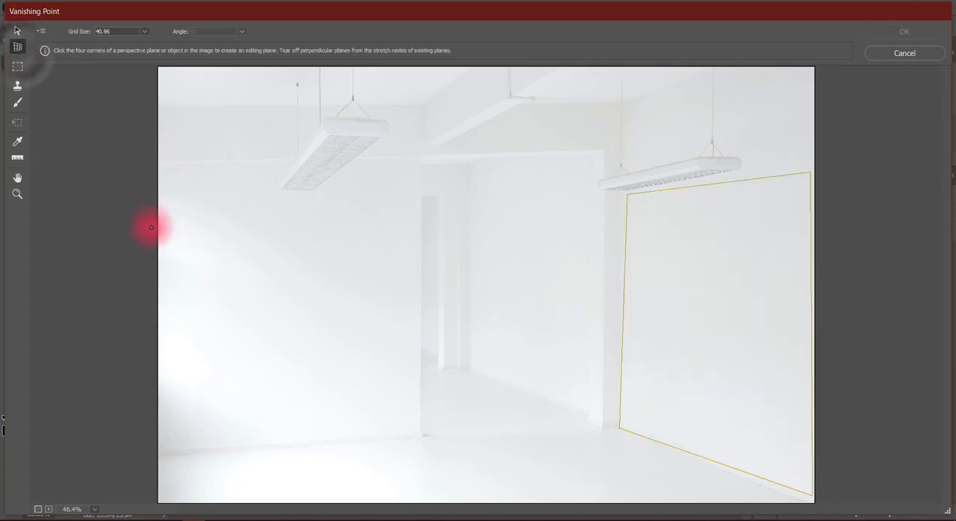
left_click(420, 227)
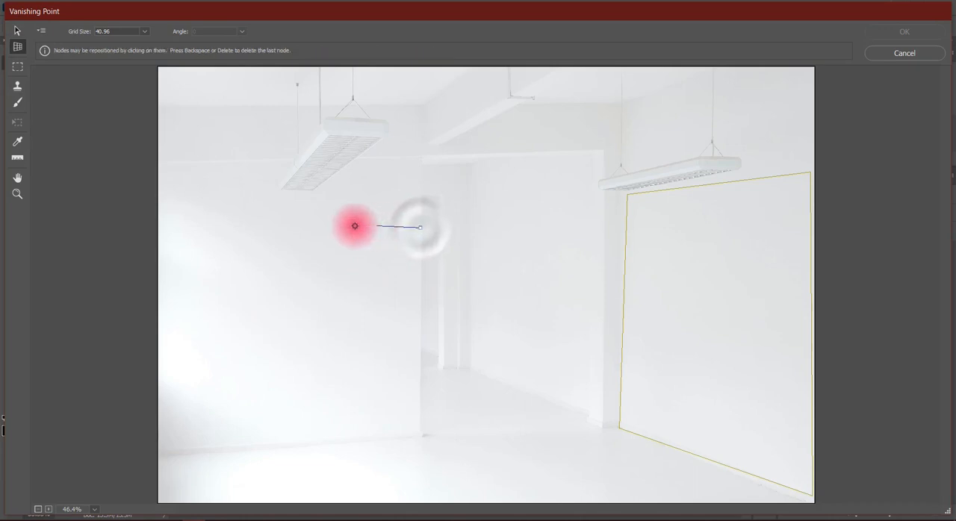
left_click(162, 229)
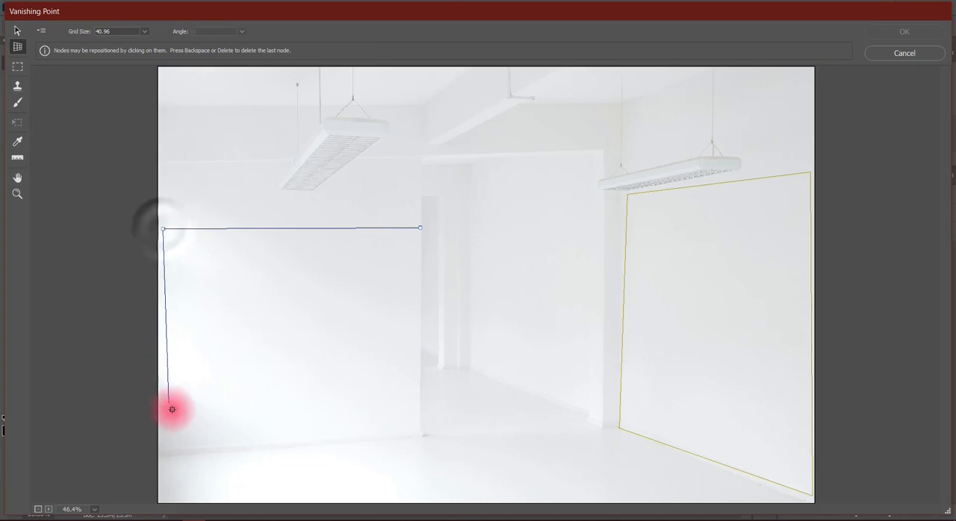
left_click(162, 453)
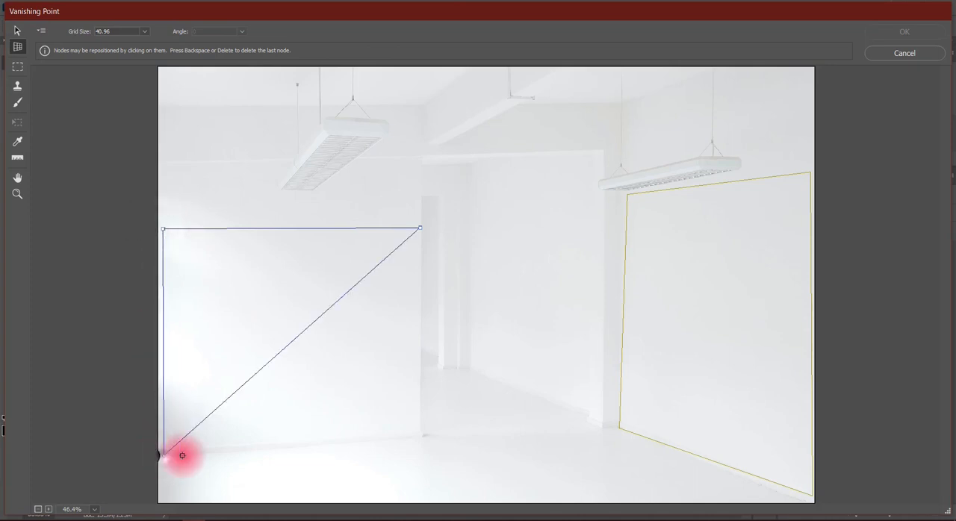
left_click(420, 436)
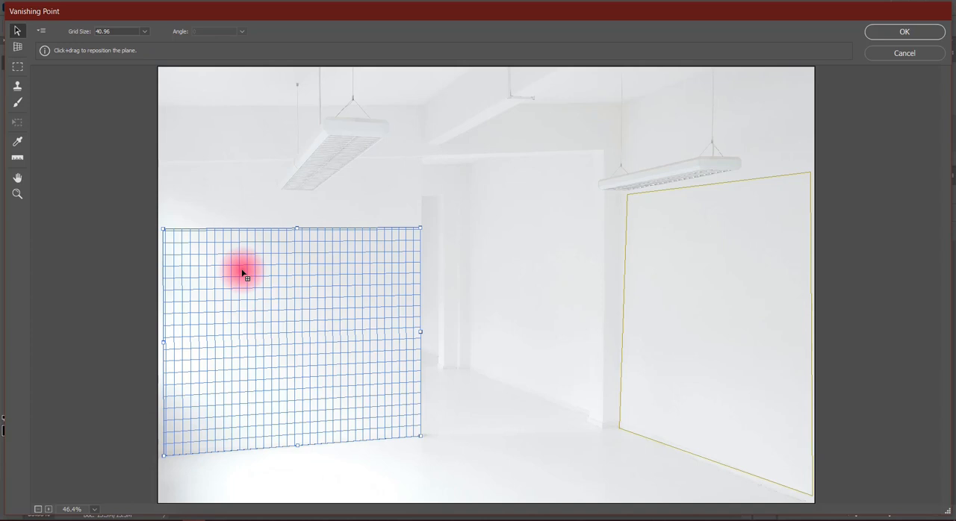
Paste the copied portrait into Vanishing Point and scale it down proportionally to a small fraction of its size.
key("alt")
key("ctrl+v")
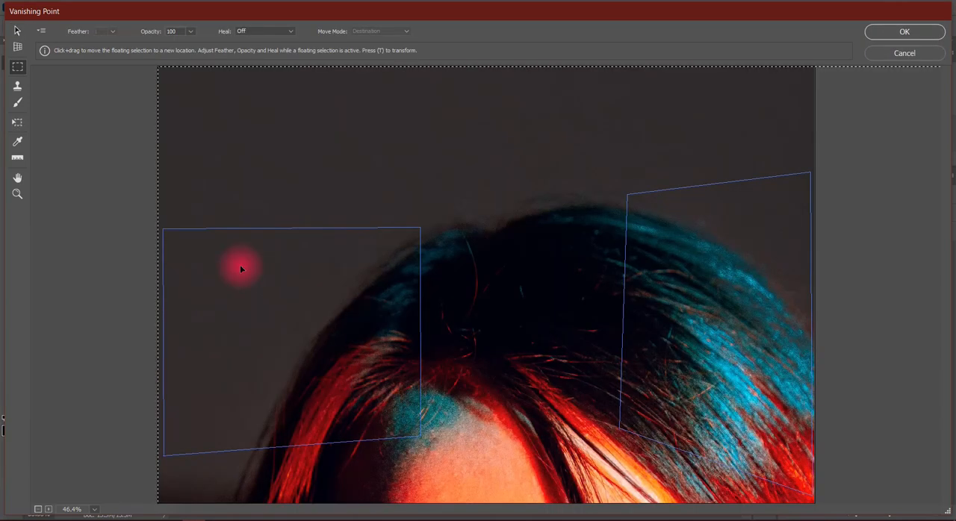
left_click(17, 122)
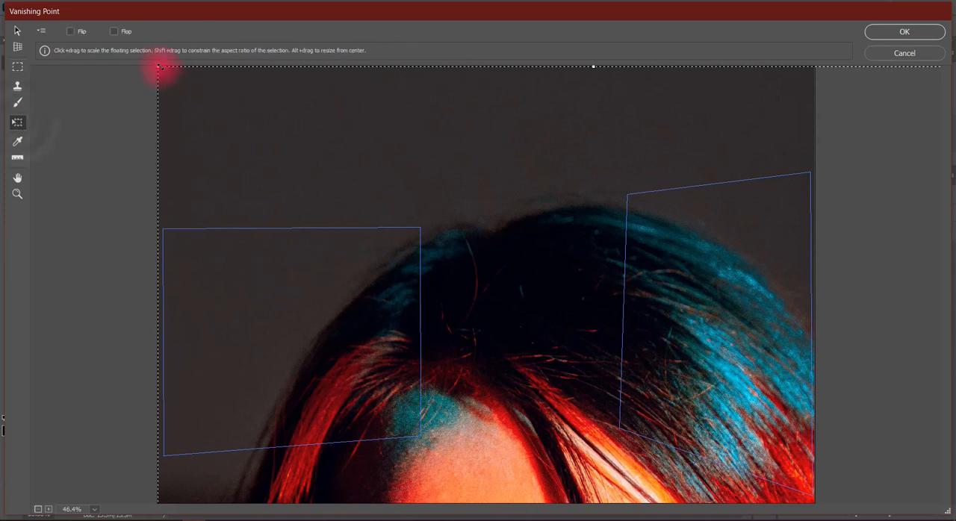
left_click_drag(159, 65, 678, 410)
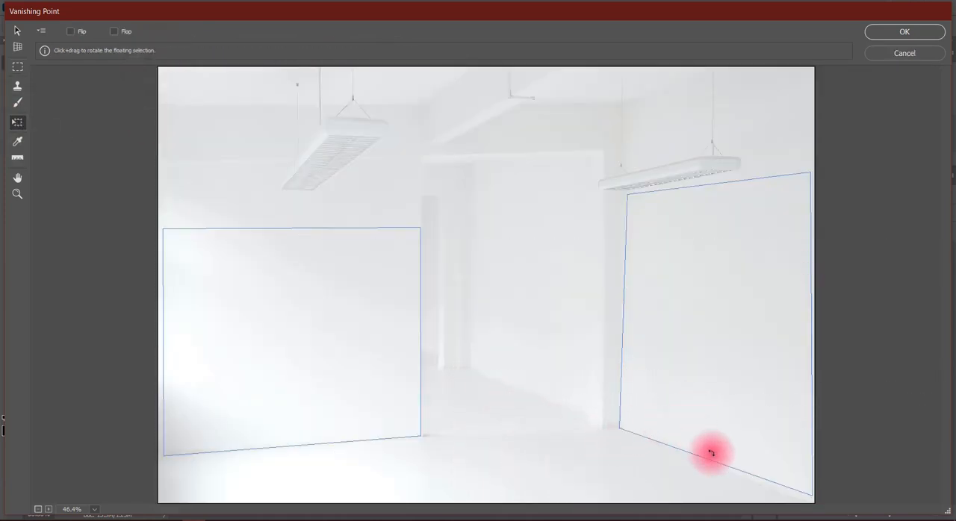
key("ctrl+minus")
key("ctrl+minus")
key("ctrl+minus")
key("ctrl+minus")
key("ctrl+minus")
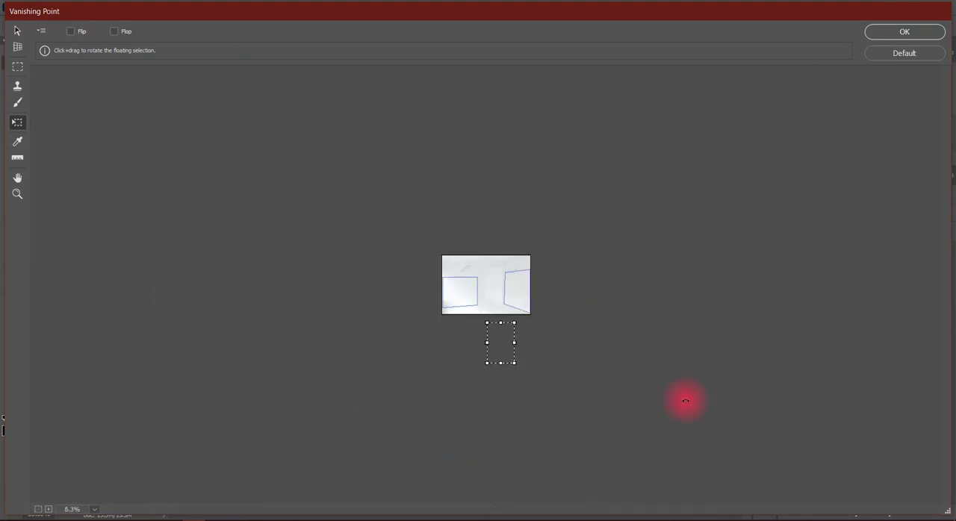
Move the pasted portrait into the left wall's perspective plane and flop it so the face is upright.
left_click_drag(497, 346, 457, 298)
key("ctrl+plus")
key("ctrl+plus")
key("ctrl+plus")
key("ctrl+plus")
key("ctrl+plus")
key("ctrl+plus")
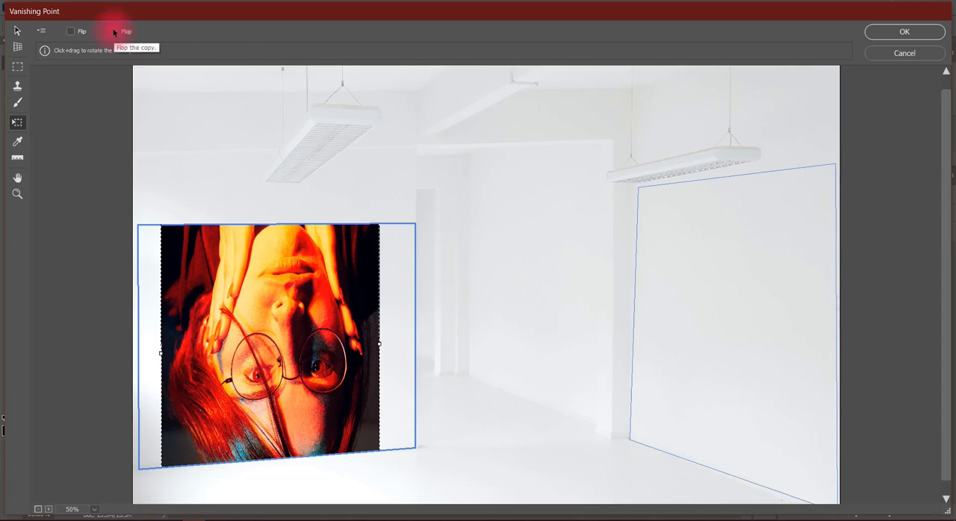
left_click(114, 32)
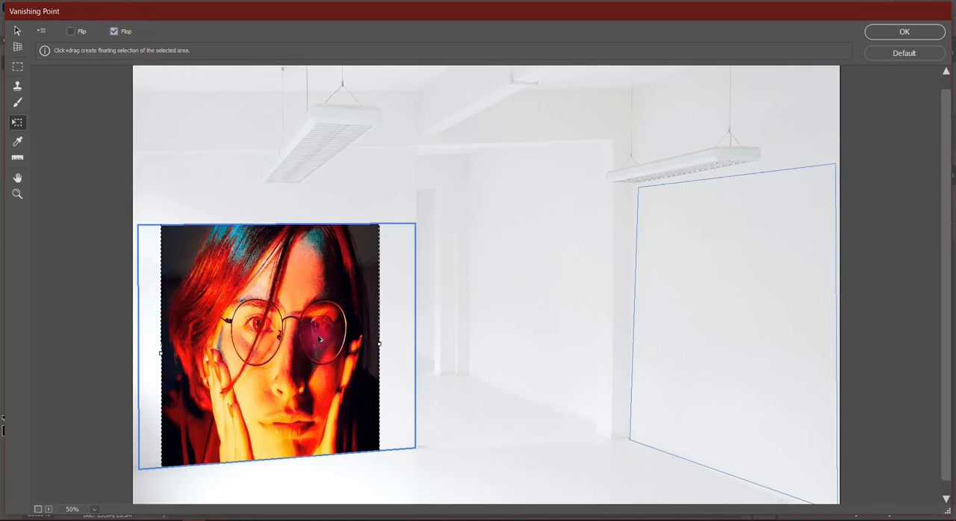
Enlarge and reposition the portrait so the face fills the left wall's plane edge to edge, and apply the filter.
left_click_drag(302, 357, 302, 452)
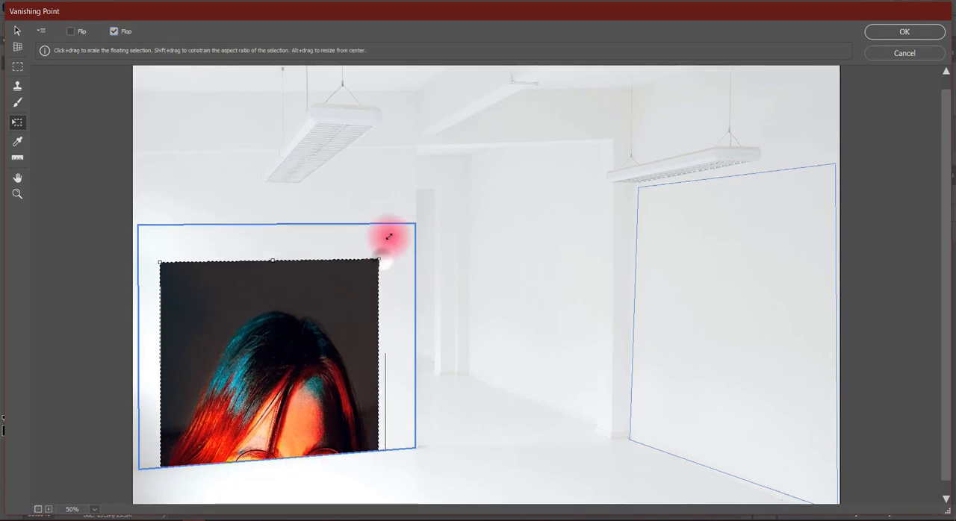
left_click_drag(386, 235, 401, 262)
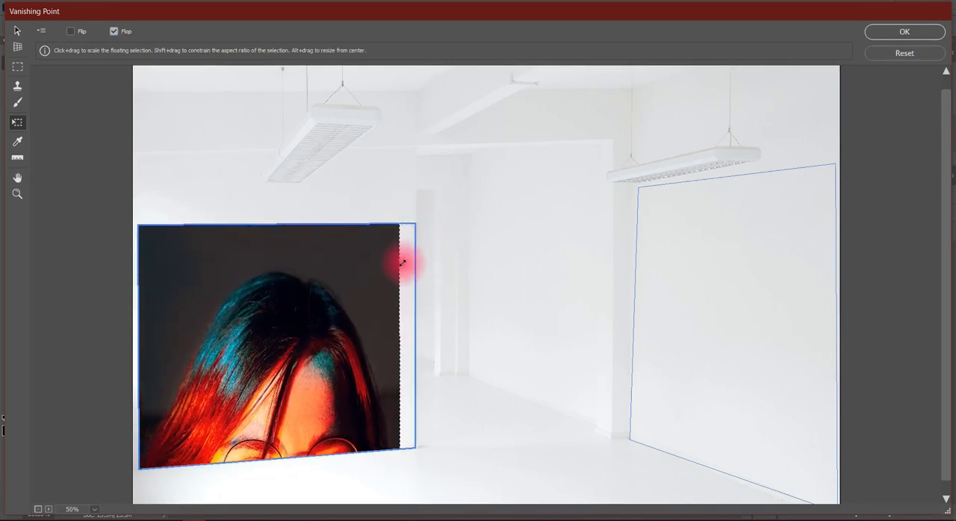
left_click_drag(350, 335, 346, 214)
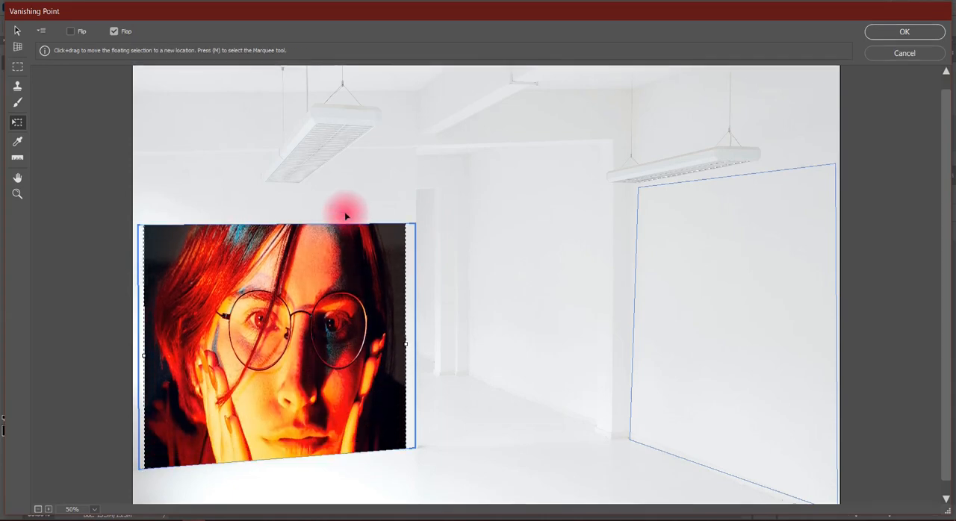
left_click_drag(411, 344, 421, 346)
left_click(901, 32)
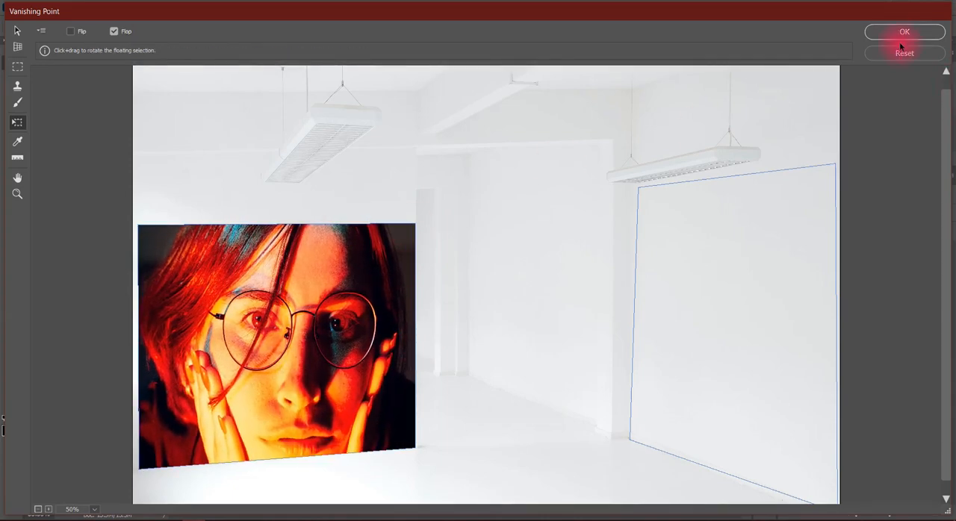